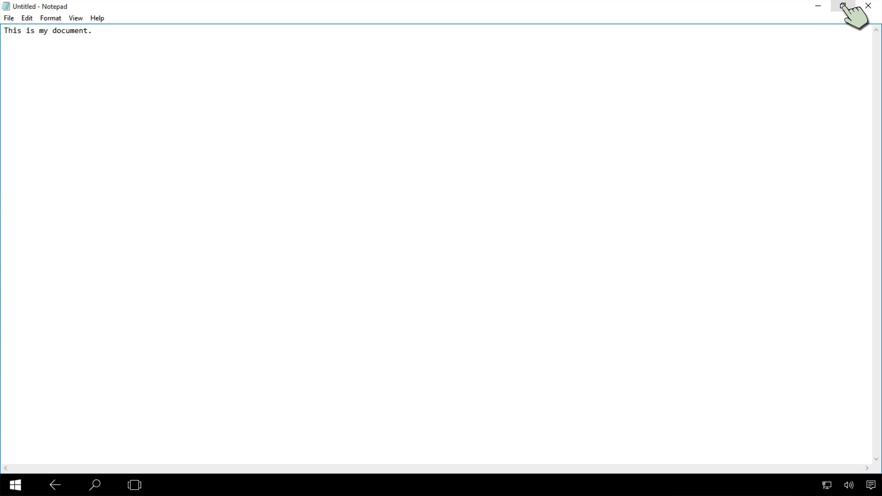
Step: Turn off tablet mode and dismiss the Action Center
click(870, 487)
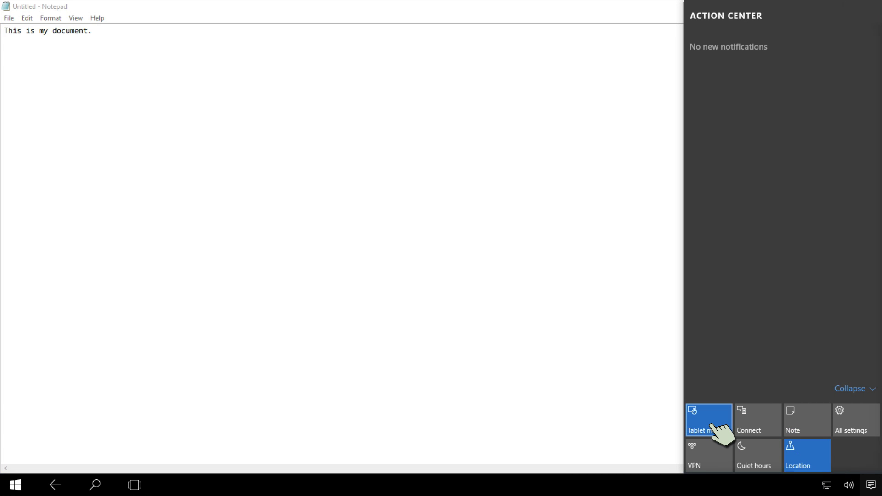
click(712, 425)
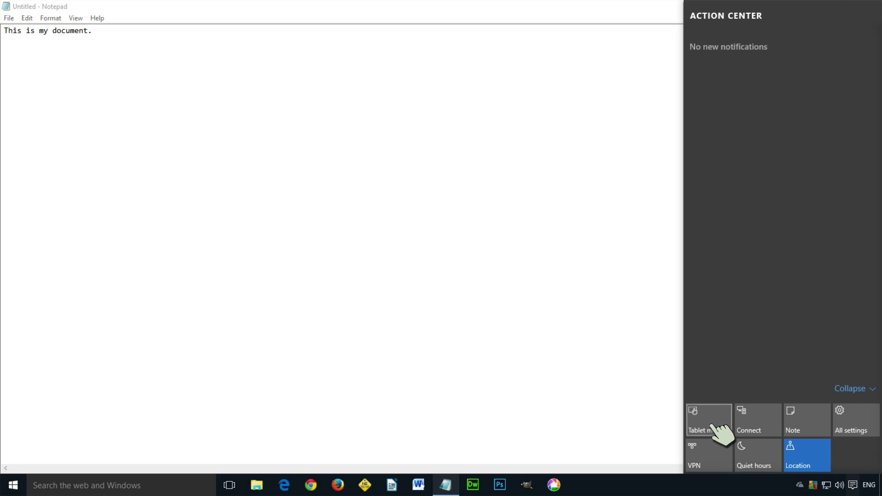
click(619, 389)
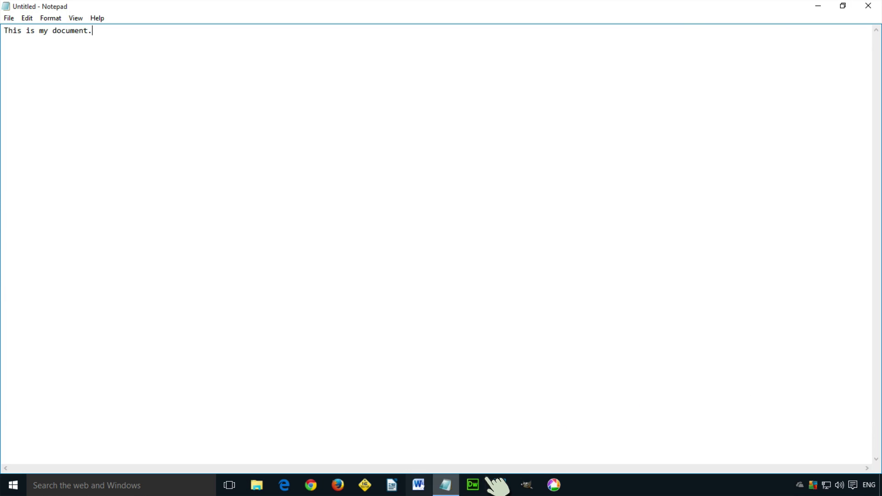
Step: Restore the Notepad window down and maximize it again, two times in a row
click(843, 5)
click(692, 62)
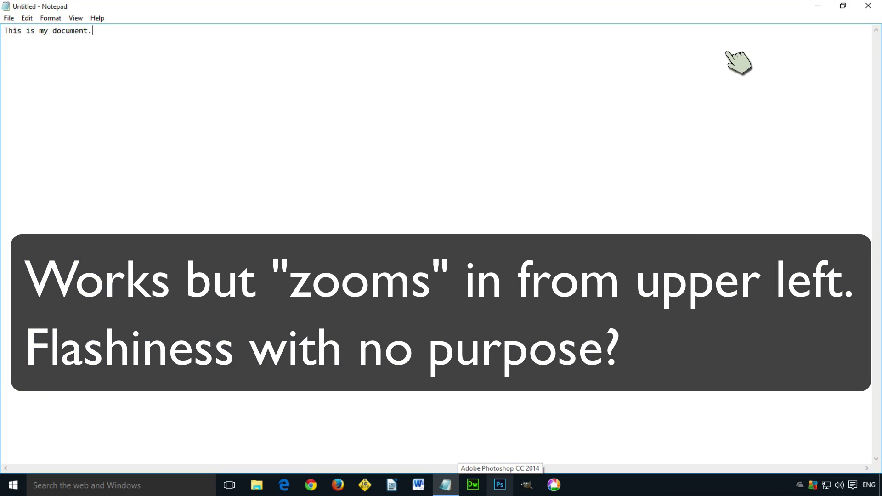
click(843, 5)
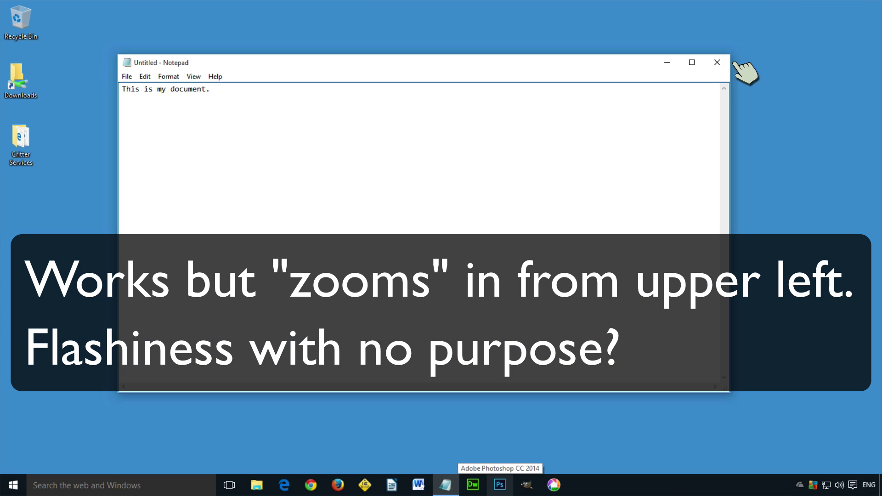
click(692, 62)
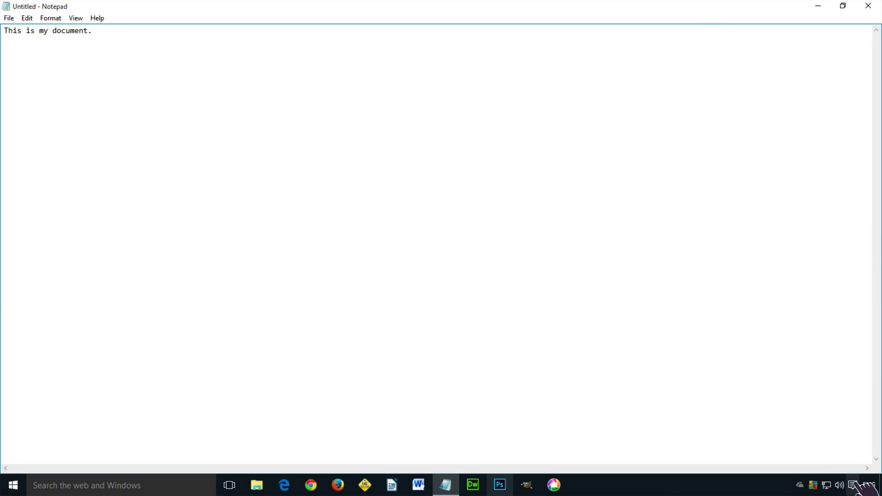
Step: Switch tablet mode on and back off while Notepad stays maximized
click(855, 485)
click(718, 424)
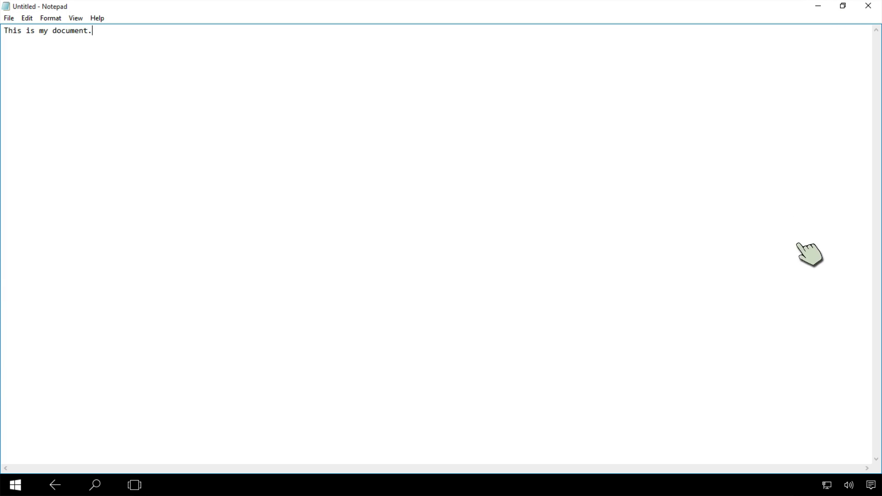
click(872, 486)
click(719, 427)
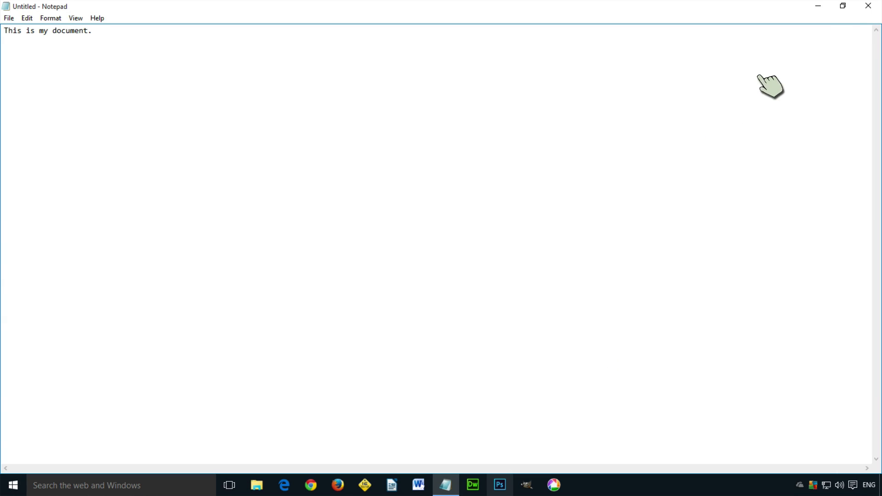
Step: Minimize Notepad to the taskbar and reopen it from there, two times in a row
click(818, 5)
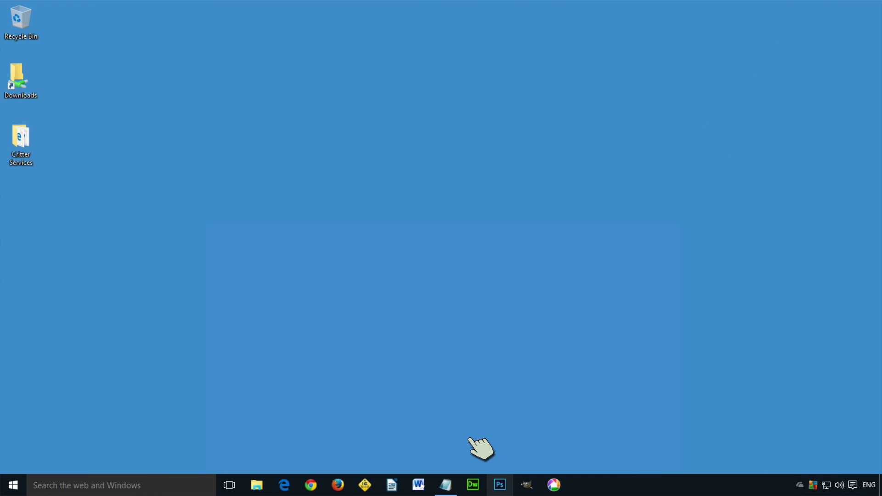
click(448, 483)
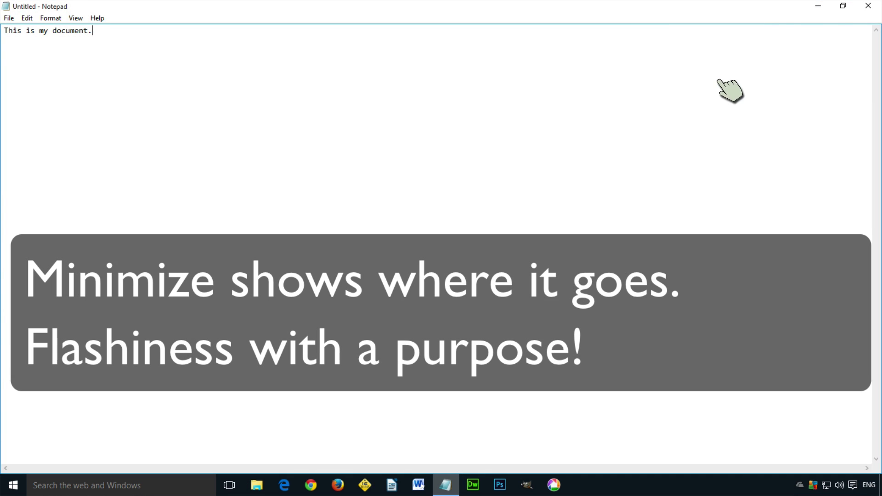
click(819, 6)
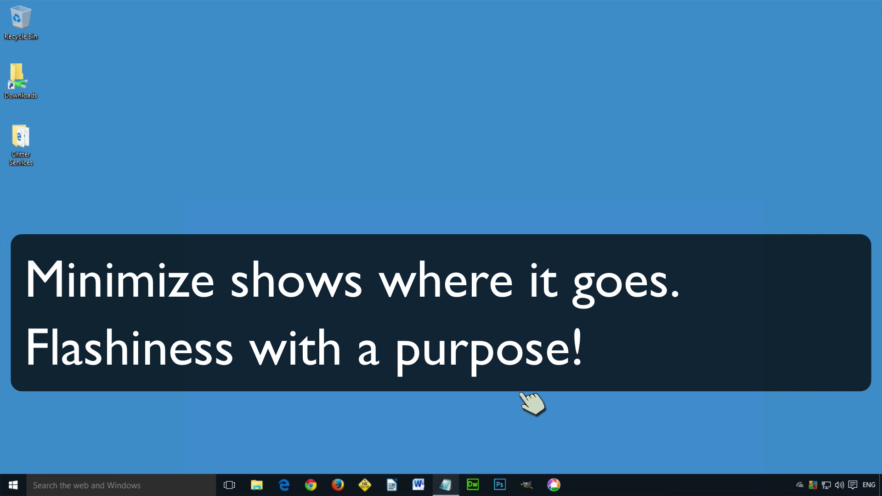
click(448, 482)
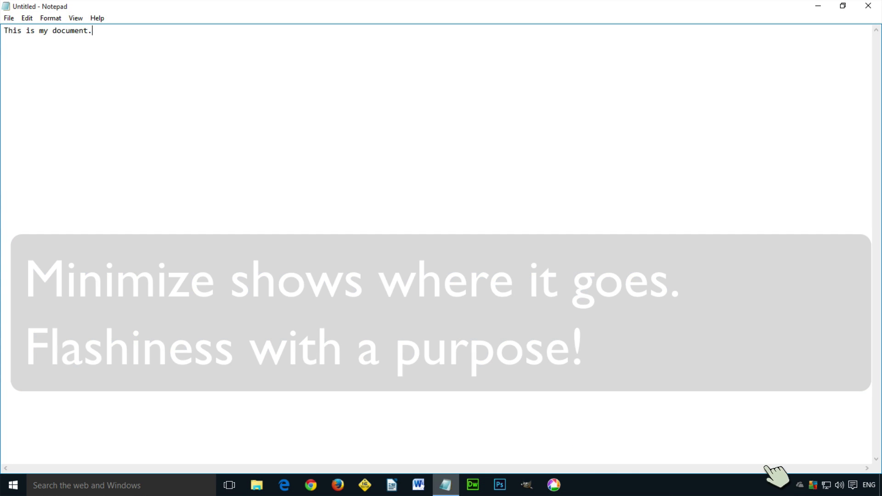
Step: Turn on tablet mode and close the Action Center to return to Notepad
click(853, 485)
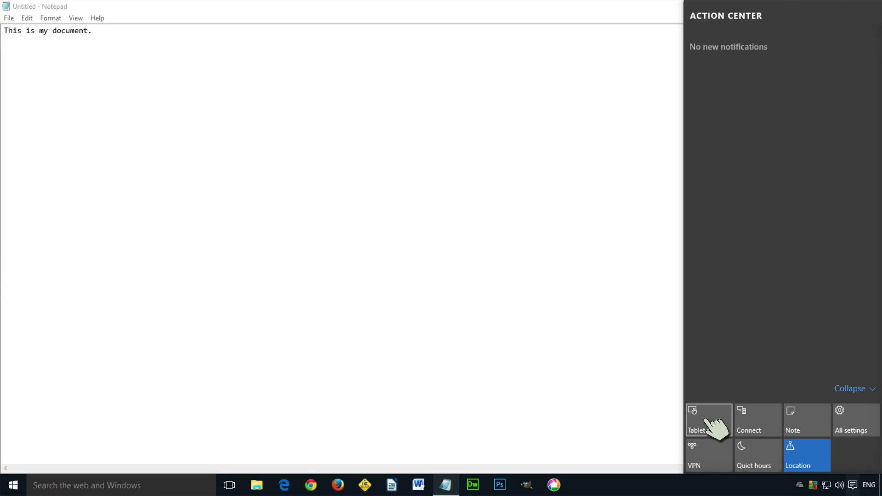
click(708, 422)
click(569, 324)
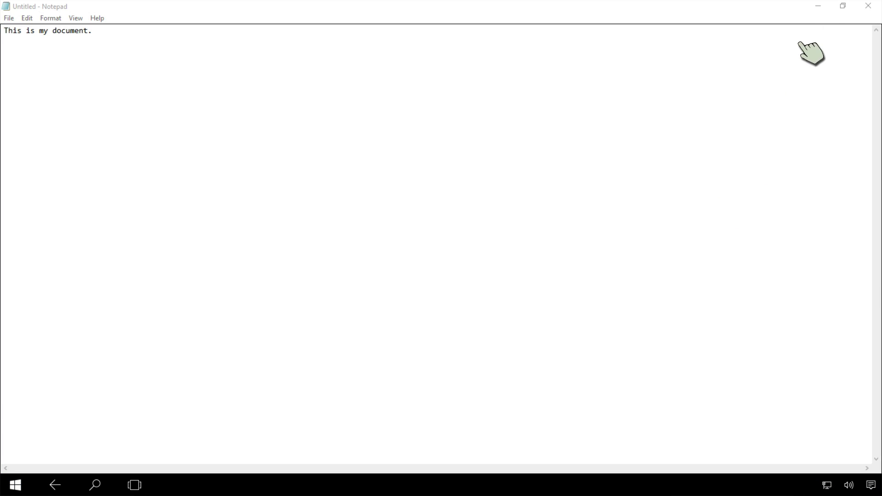
Step: Repeatedly minimize Notepad to the Start screen and bring it back through Task View, six times in total
click(817, 7)
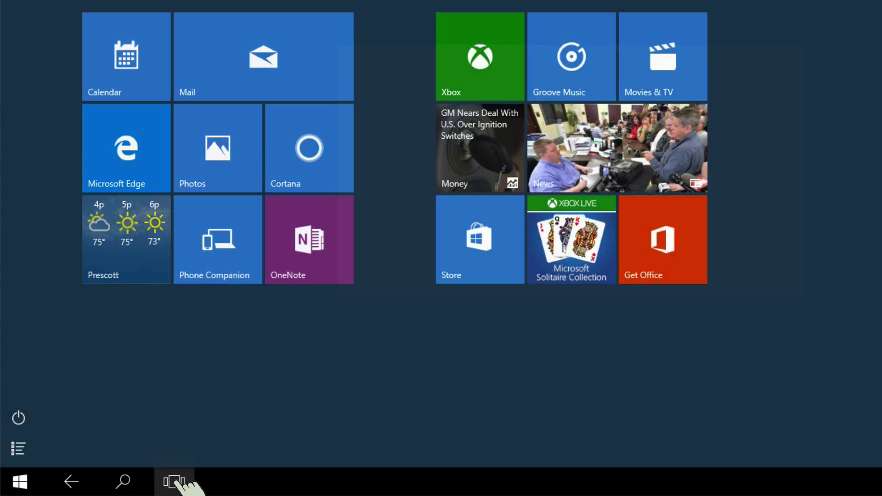
click(271, 476)
click(363, 208)
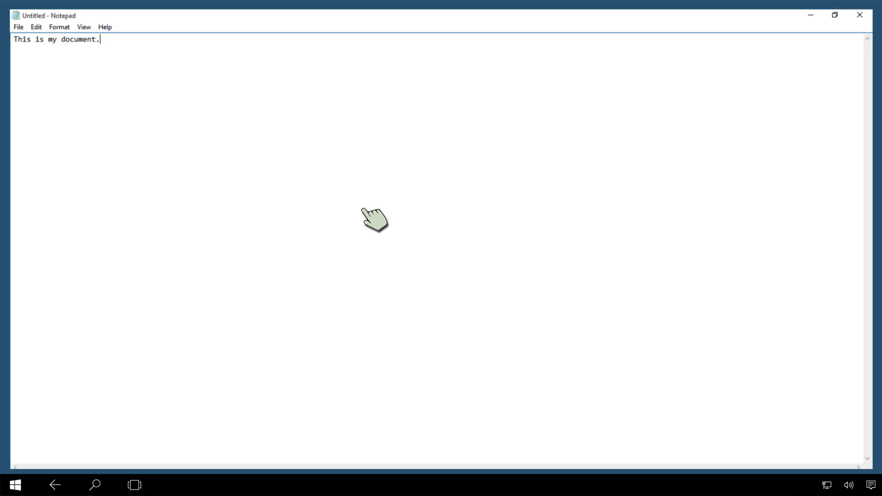
click(820, 7)
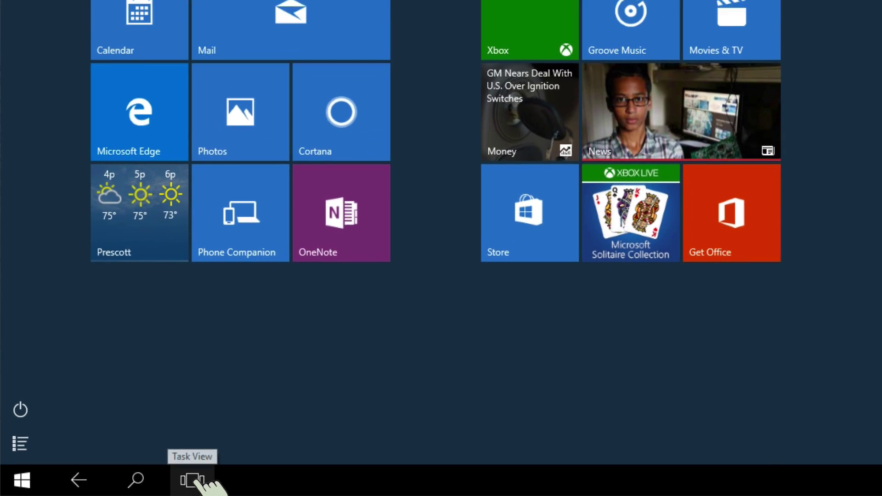
click(269, 474)
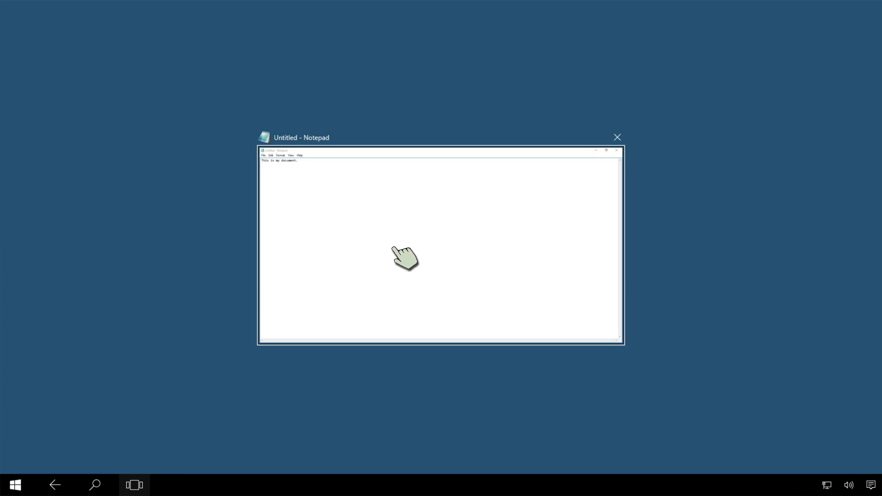
click(406, 224)
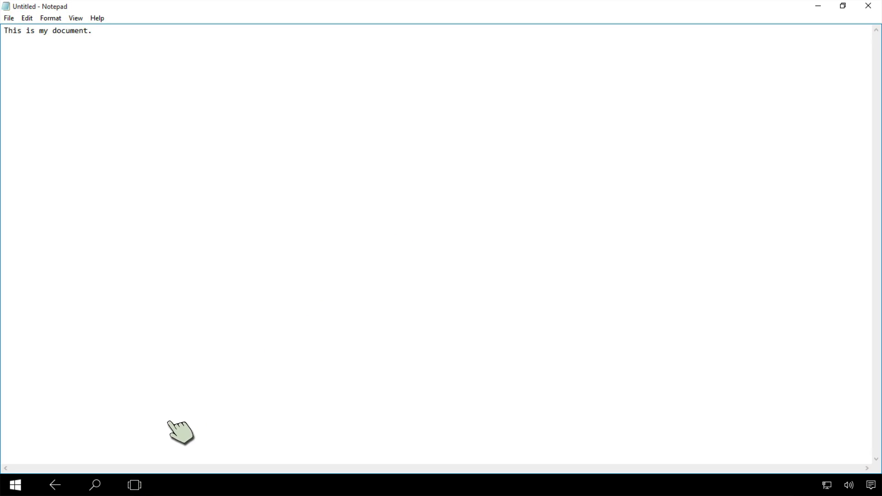
click(819, 7)
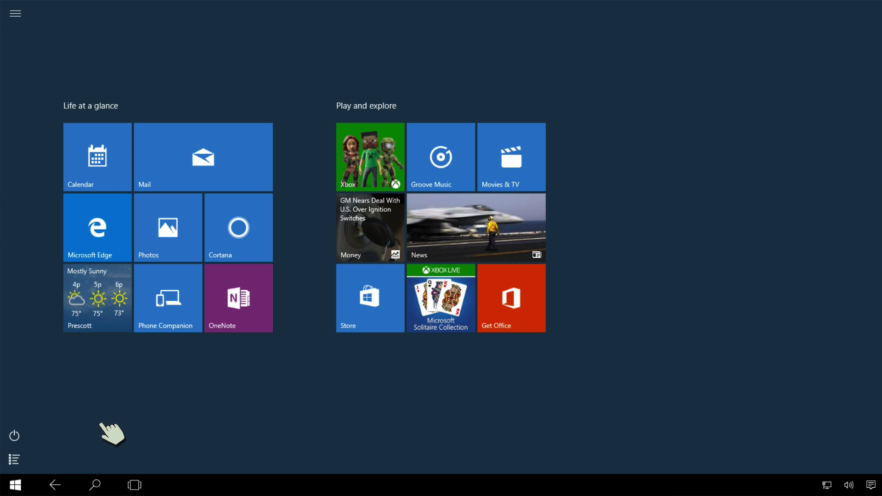
click(134, 485)
click(384, 243)
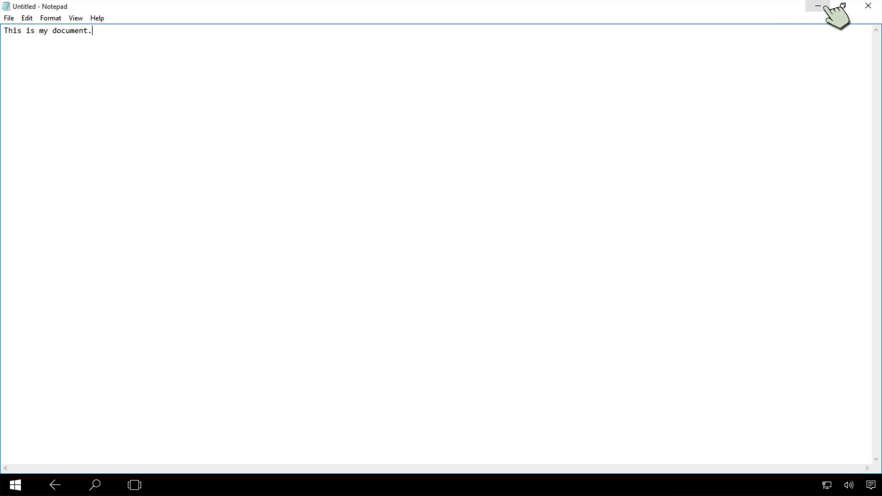
click(813, 13)
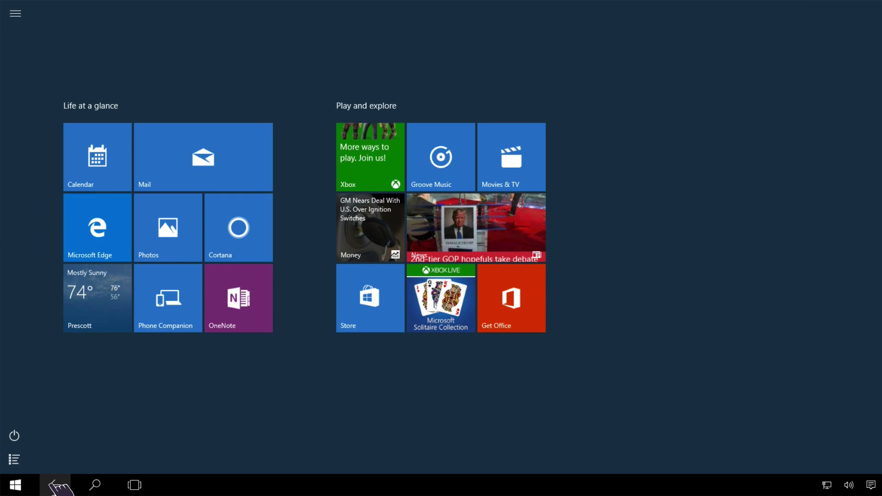
click(135, 485)
click(380, 289)
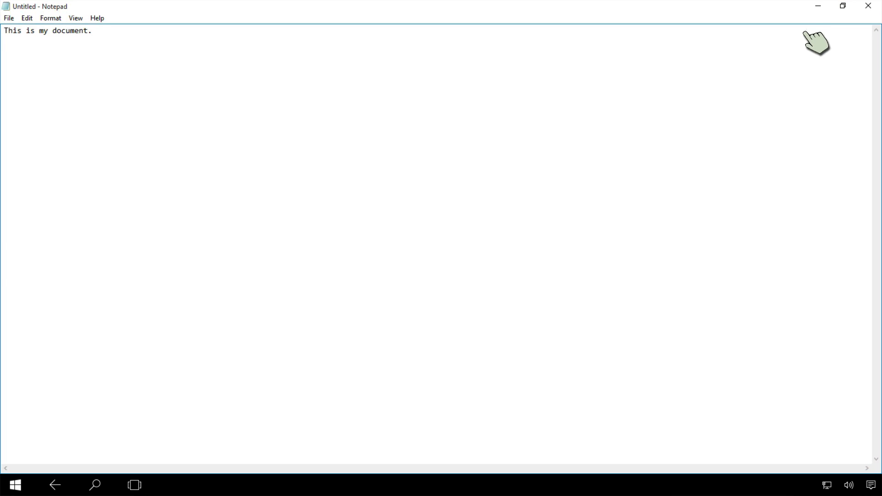
click(818, 7)
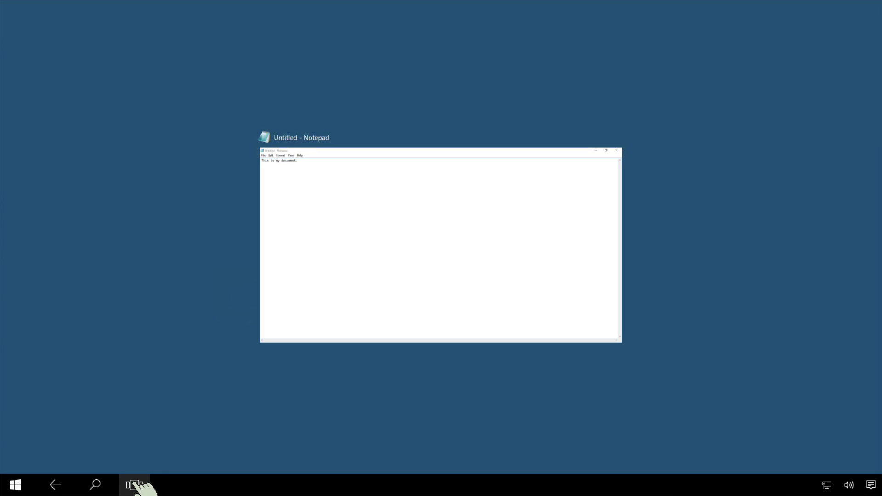
click(368, 253)
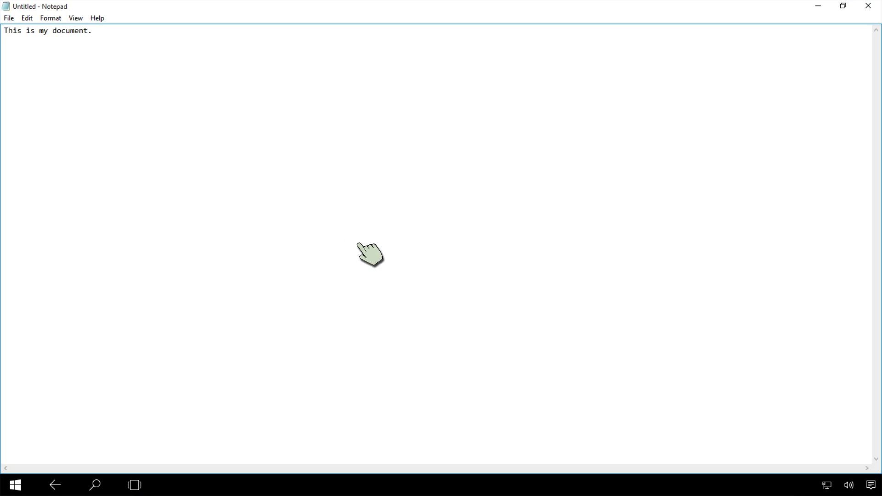
click(817, 7)
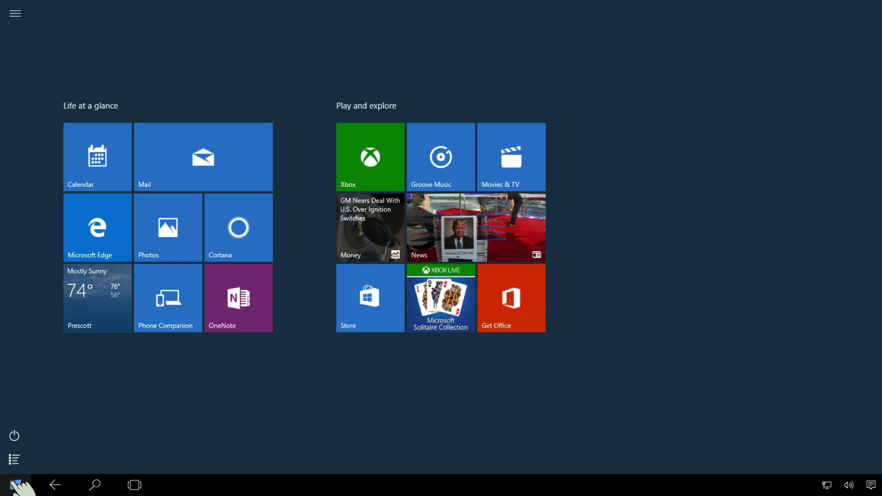
click(138, 483)
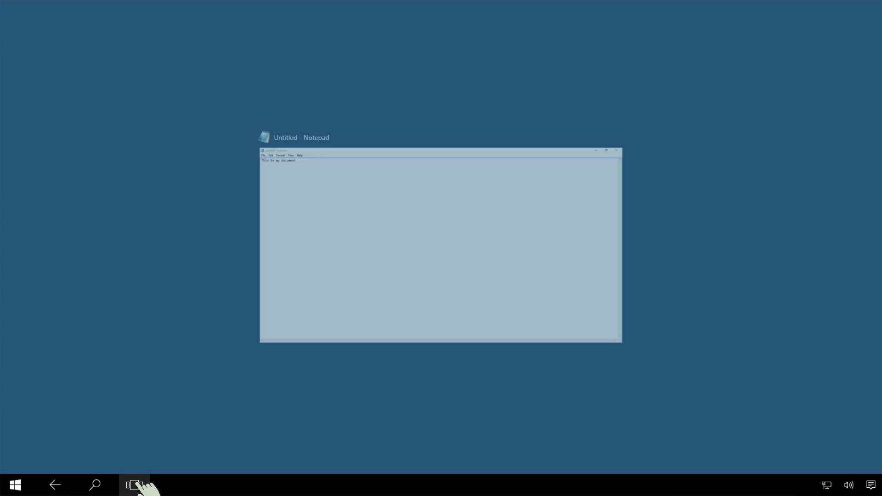
click(355, 265)
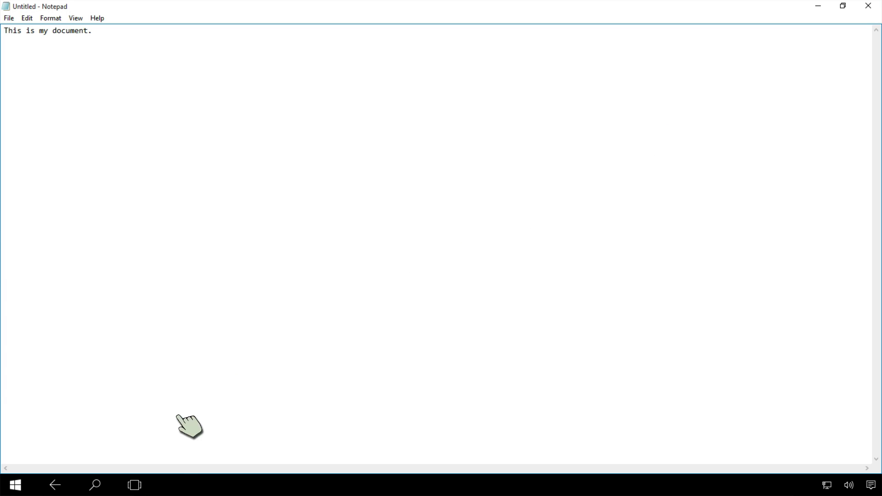
Step: Switch tablet mode off to get the desktop taskbar and switch it back on
click(872, 486)
click(726, 421)
click(612, 339)
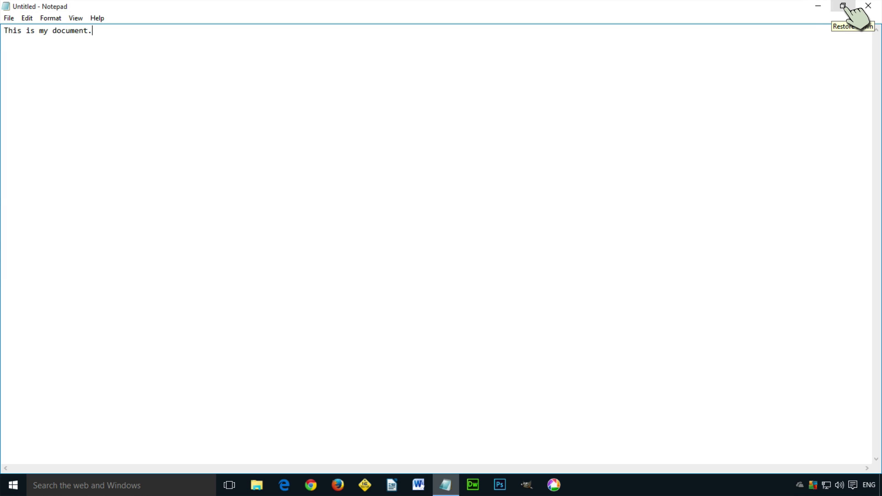
click(856, 485)
click(707, 419)
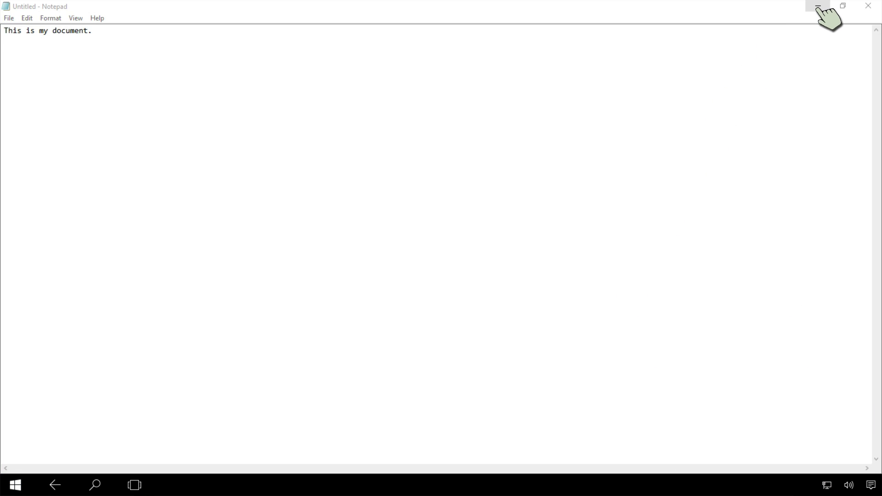
Step: Minimize Notepad and open Microsoft Edge from the Start screen
click(818, 6)
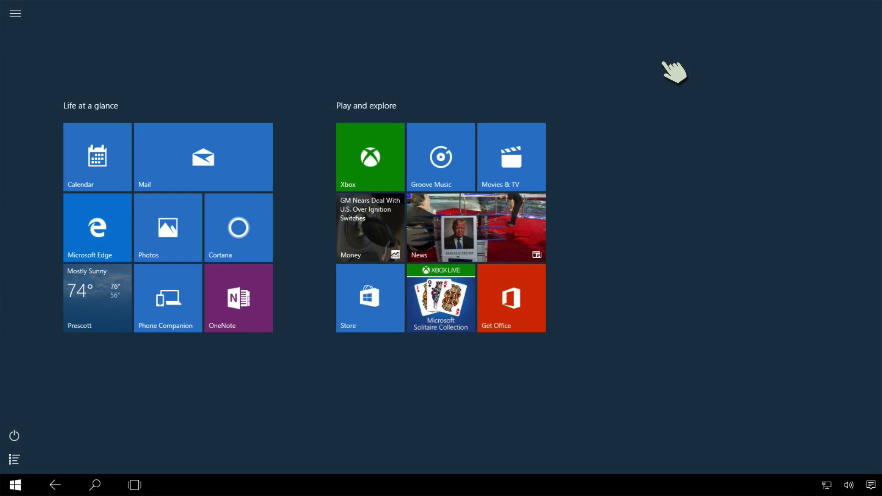
click(119, 225)
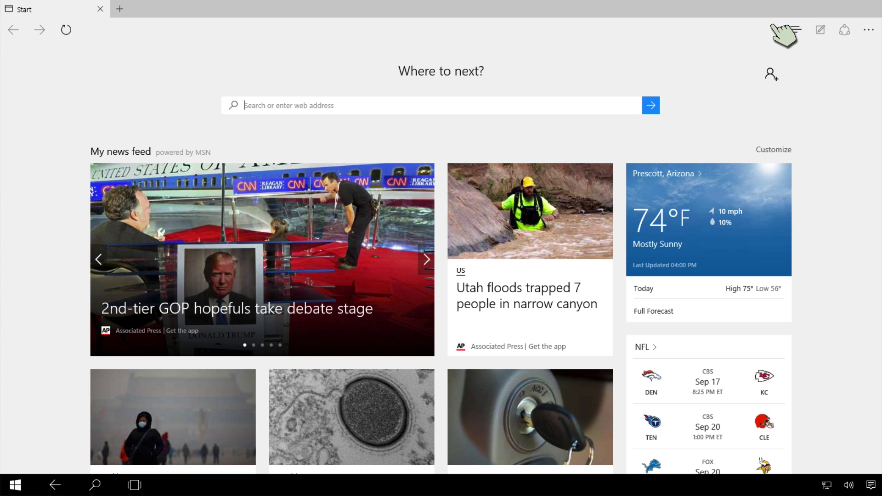
Step: Turn off tablet mode from Microsoft Edge and restore the Notepad window down to a floating size
click(870, 486)
click(703, 418)
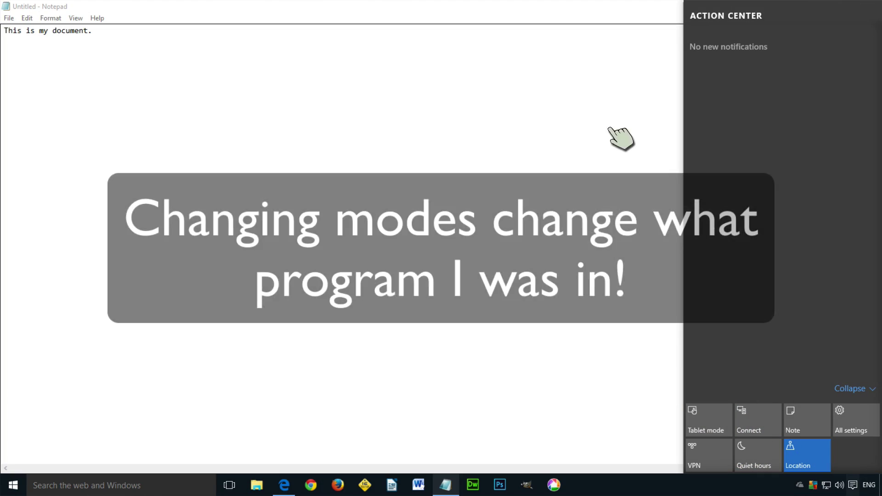
click(620, 140)
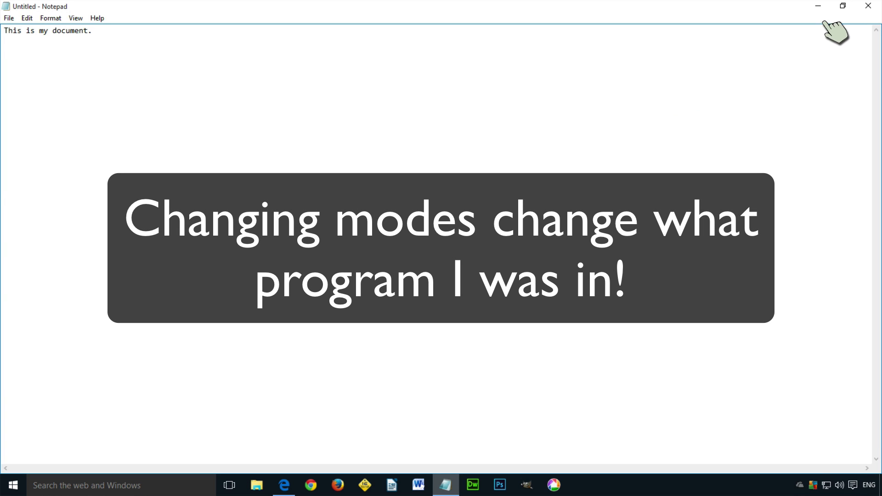
click(843, 6)
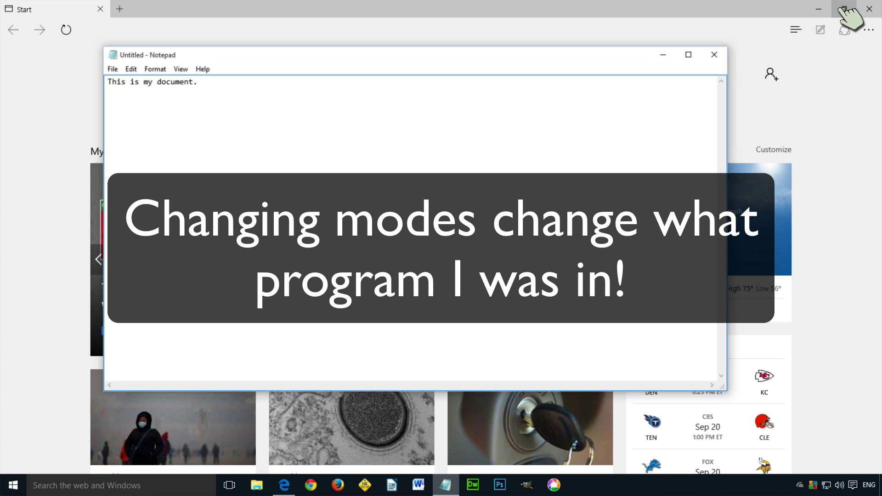
Step: Maximize Notepad and switch between it and Microsoft Edge by bringing Edge forward, minimizing it and restoring it
click(691, 63)
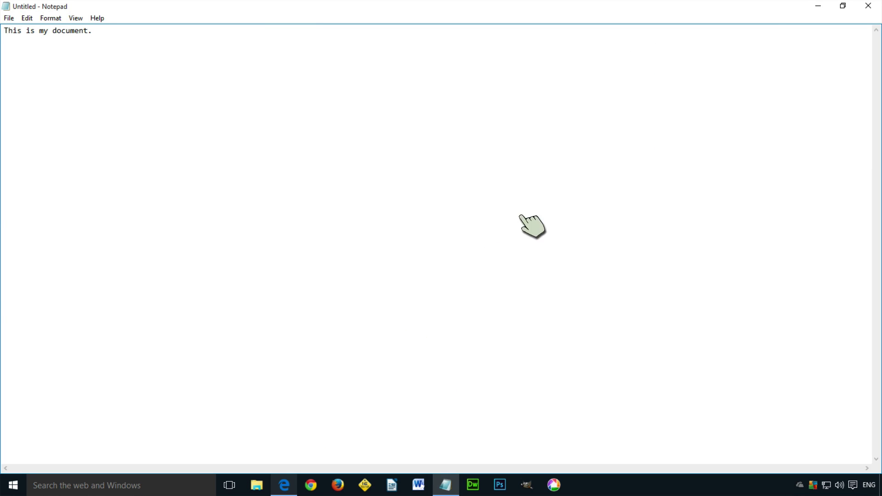
click(286, 484)
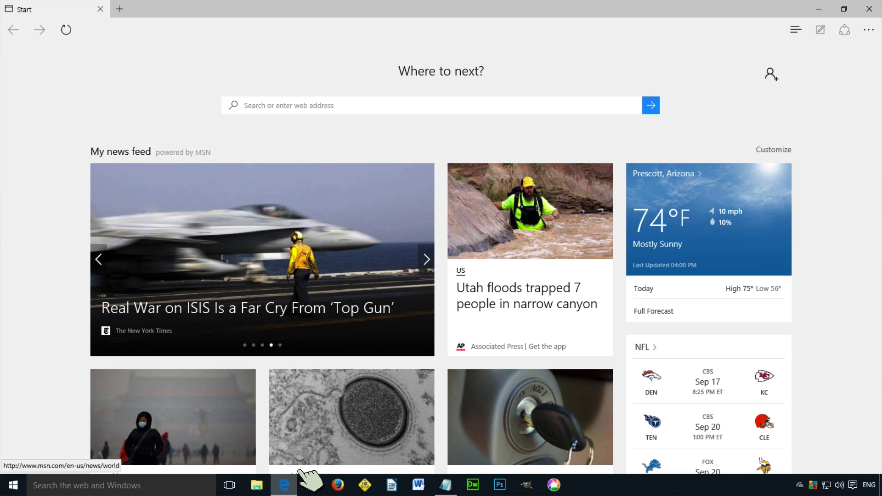
click(845, 11)
click(802, 25)
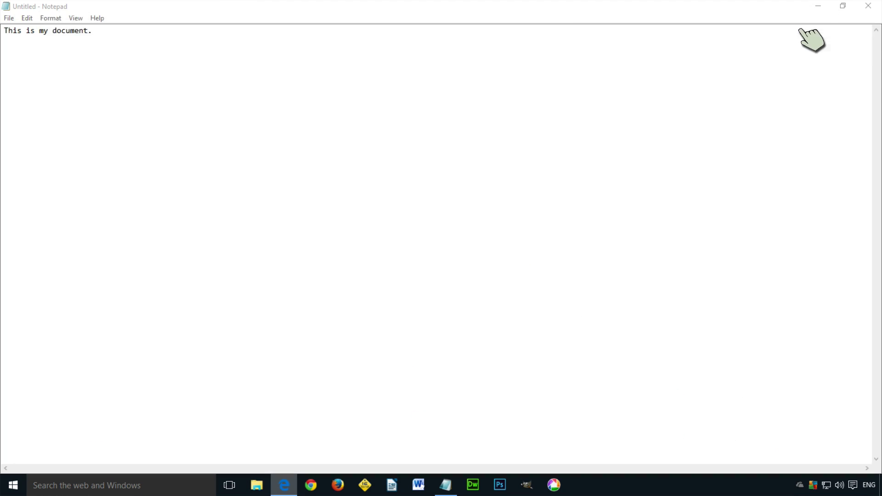
click(818, 10)
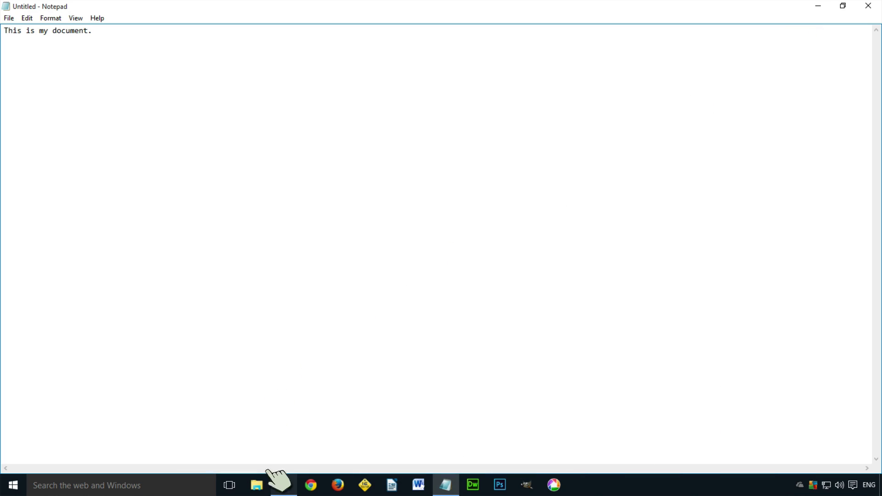
click(285, 485)
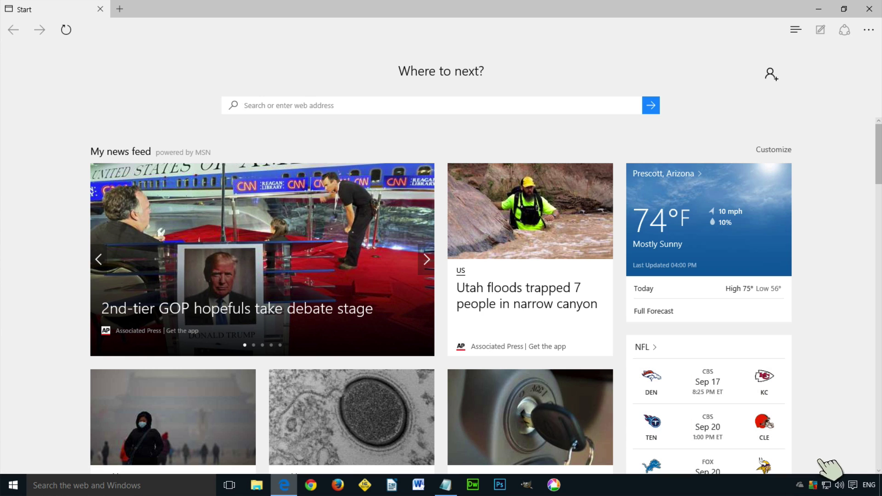
Step: Turn tablet mode on while Microsoft Edge is the front window
click(854, 482)
click(719, 427)
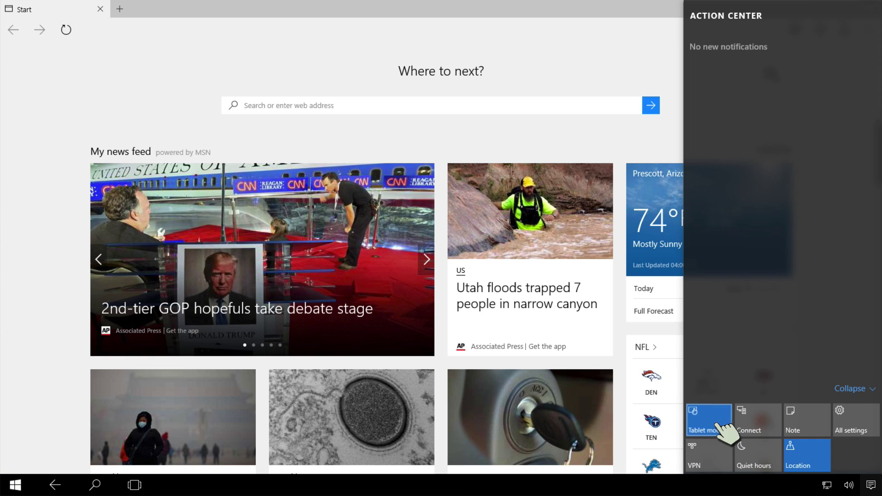
click(622, 87)
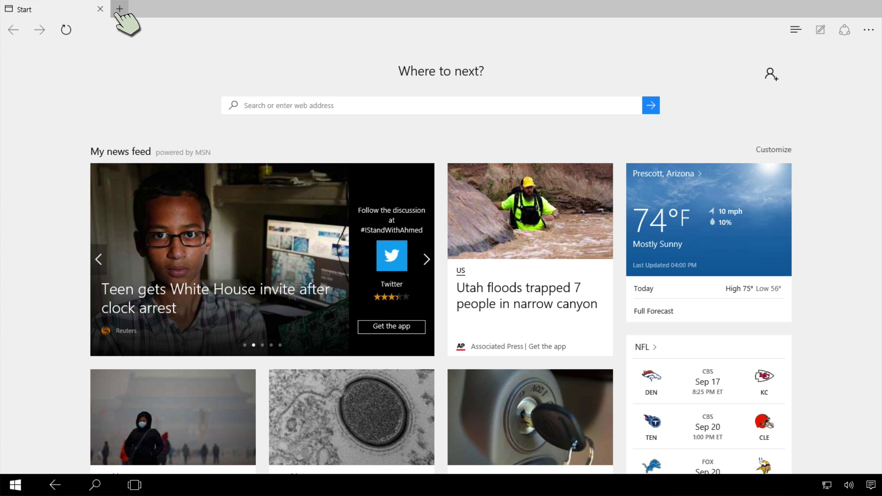
Step: Close the only Microsoft Edge tab and reopen Edge from the Start screen
click(100, 9)
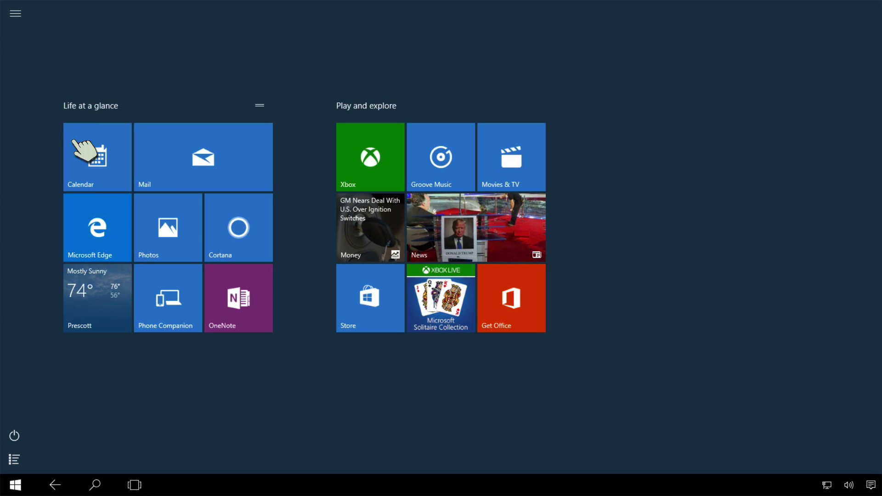
click(99, 226)
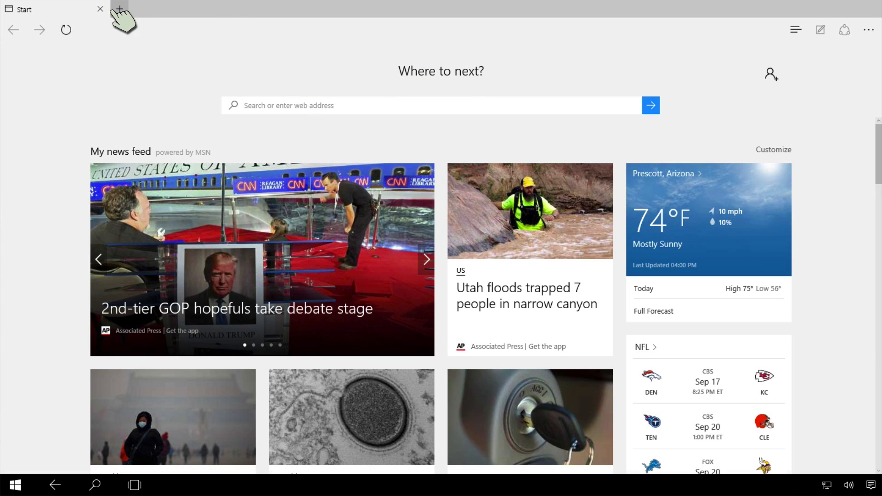
Step: Open two extra tabs in Microsoft Edge, close both of them, and close the Edge window
click(118, 8)
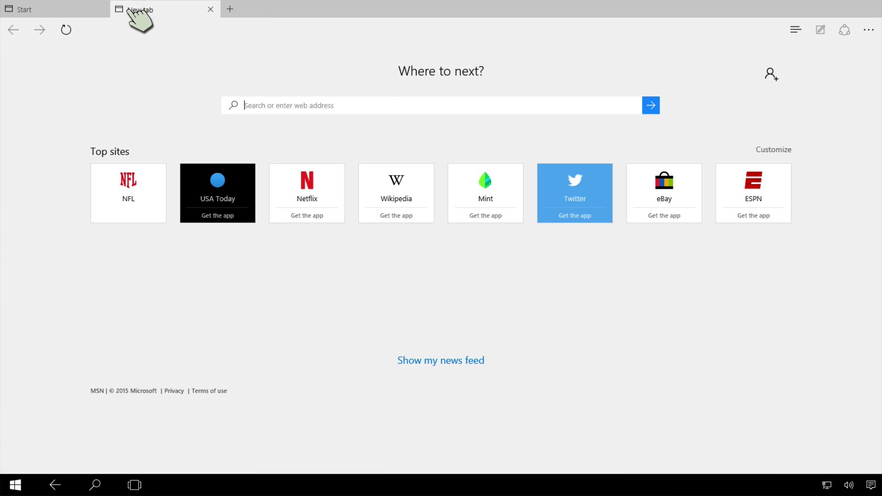
click(229, 9)
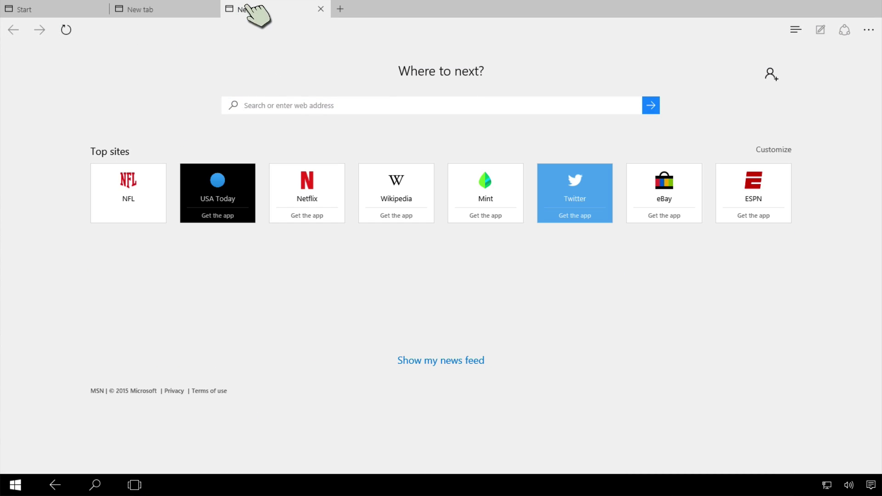
click(211, 10)
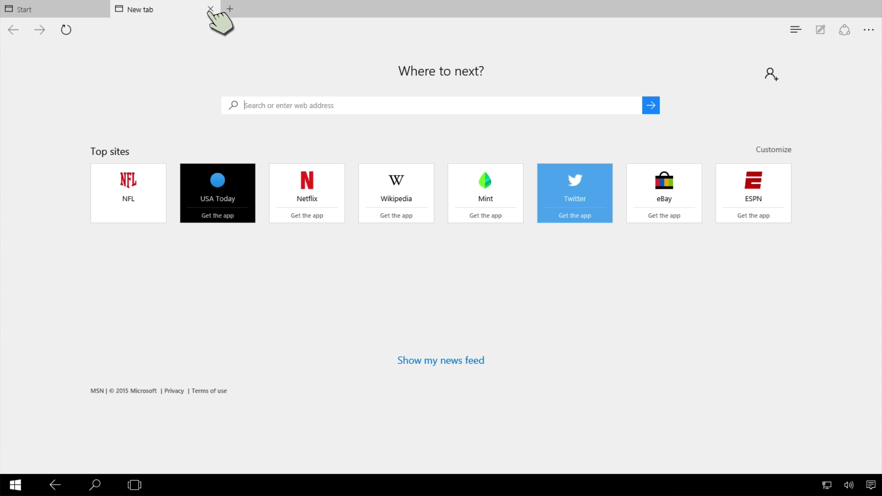
click(210, 9)
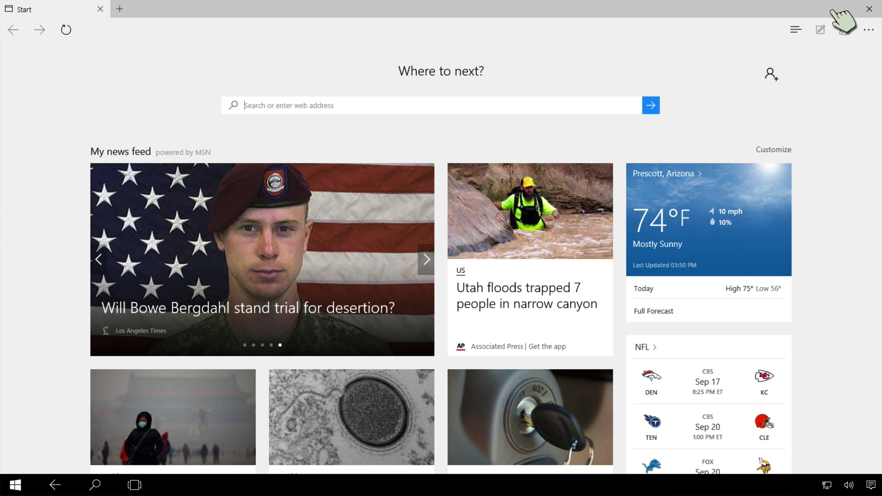
click(869, 9)
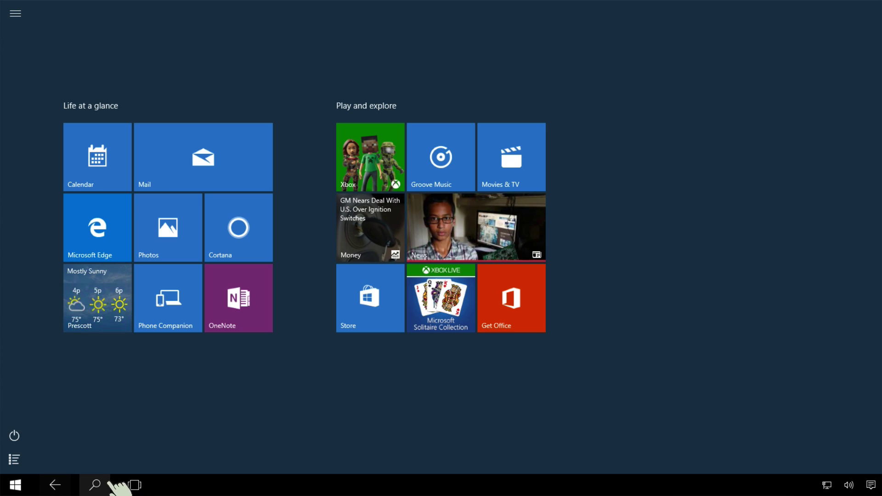
Step: Bring Notepad back through Task View and turn tablet mode off
click(134, 485)
click(347, 281)
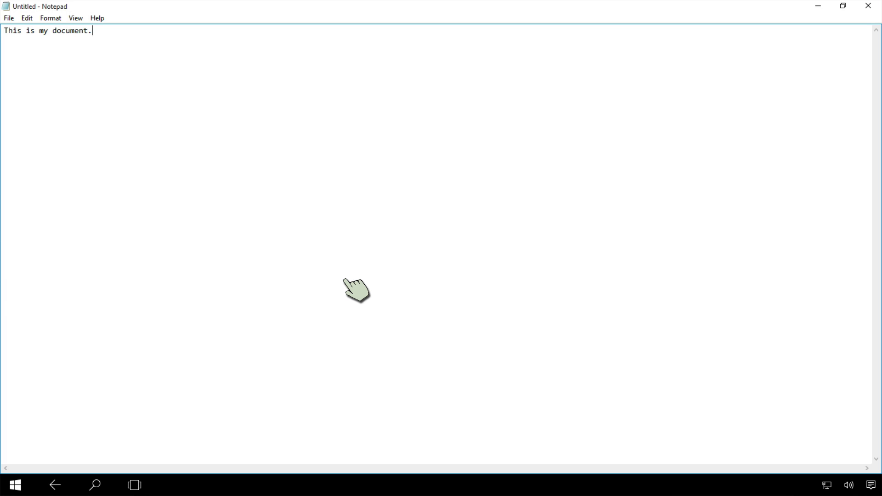
click(868, 482)
click(717, 420)
click(537, 340)
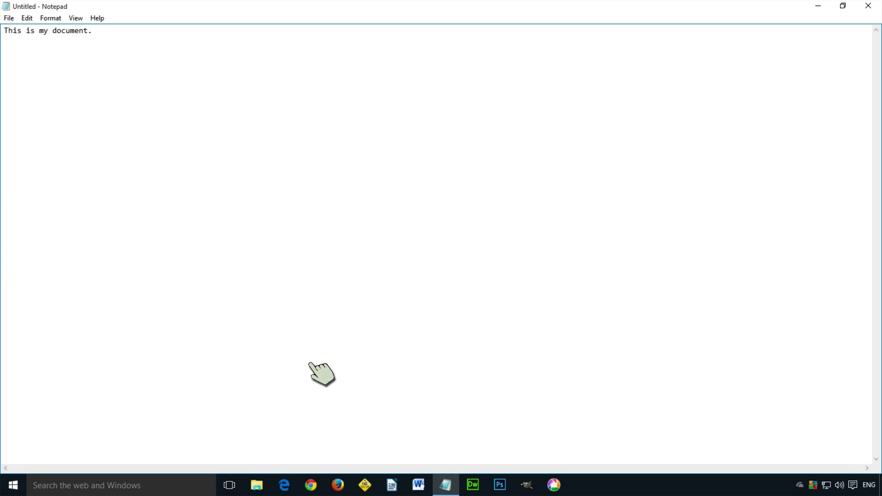
Step: With tablet mode off, return to Notepad through Task View three times, minimizing Notepad before the second time
click(232, 485)
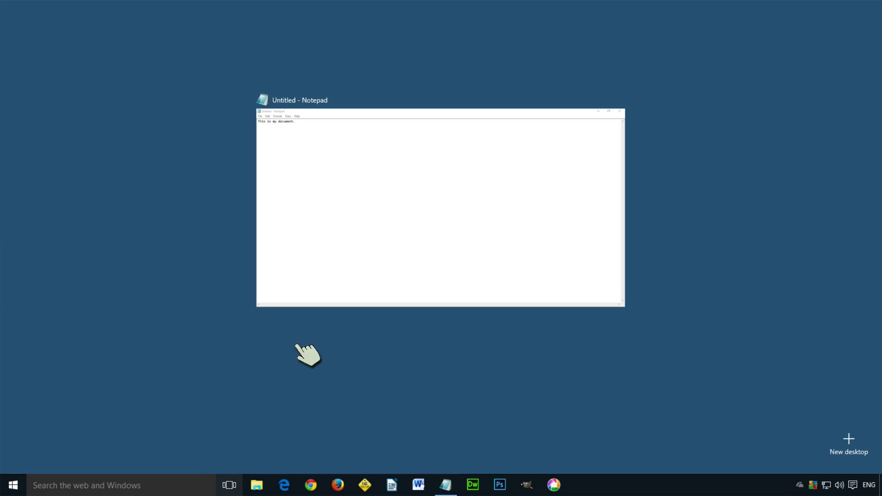
click(402, 181)
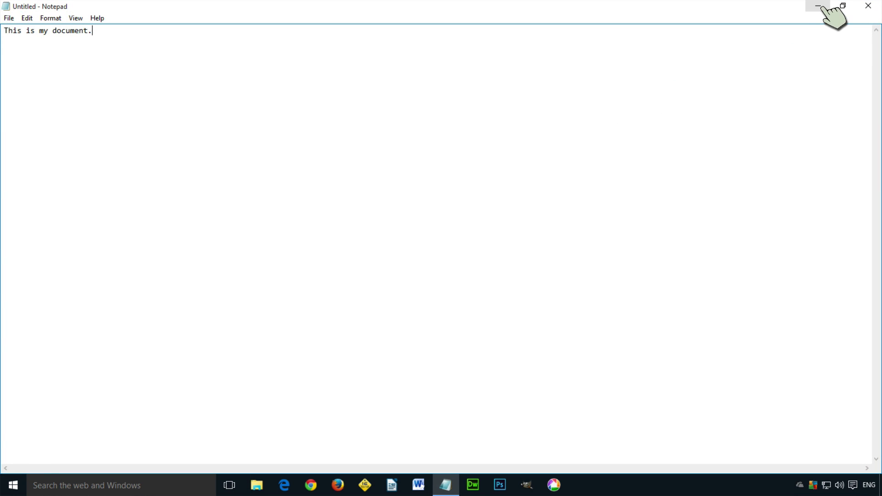
click(819, 7)
click(232, 484)
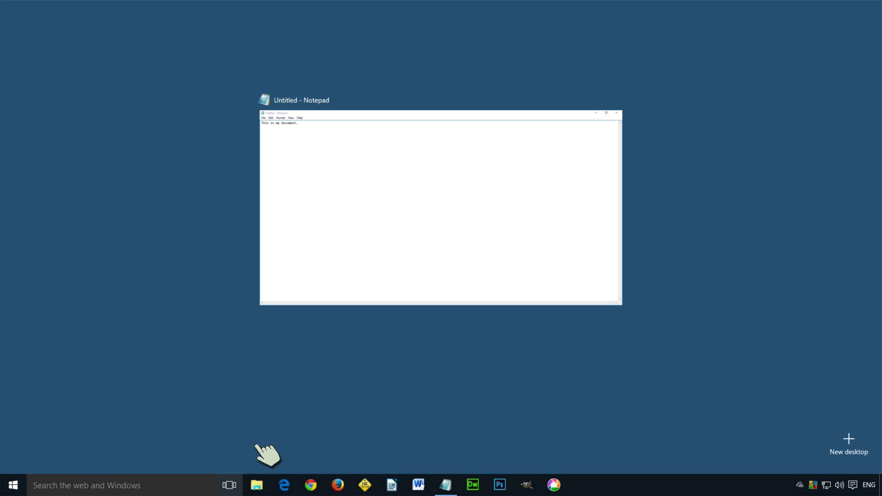
click(482, 212)
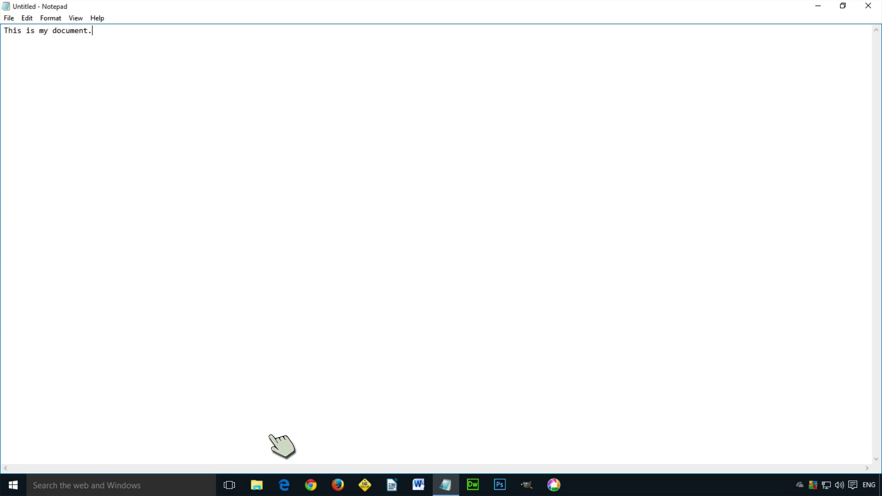
click(230, 485)
click(379, 220)
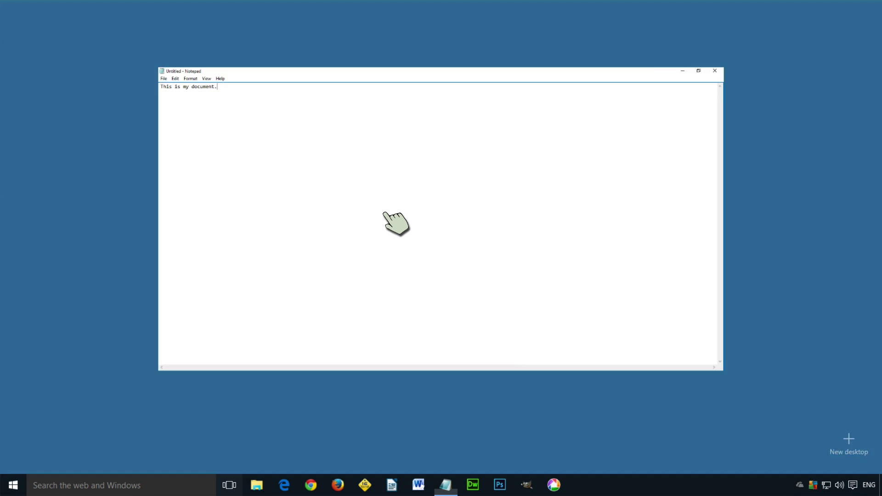
Step: Turn tablet mode on from the Notepad window
click(853, 486)
click(709, 416)
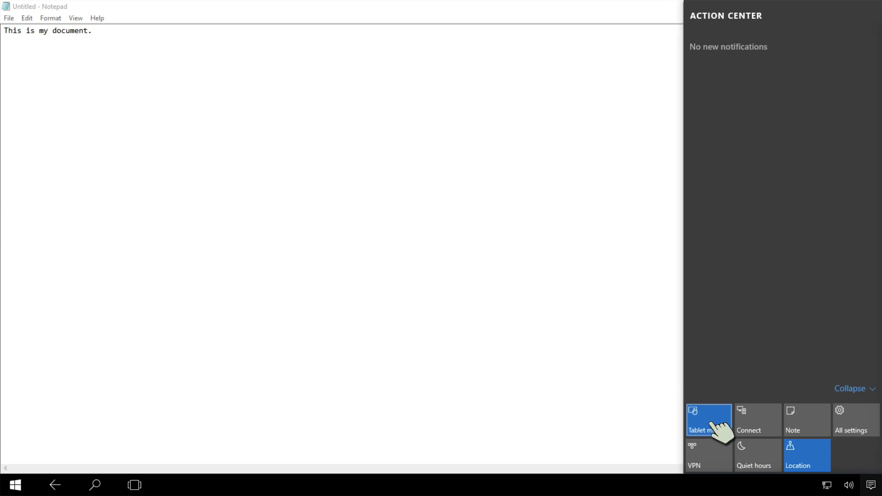
click(613, 317)
Step: Minimize Notepad to the Start screen and bring it back through Task View
click(820, 7)
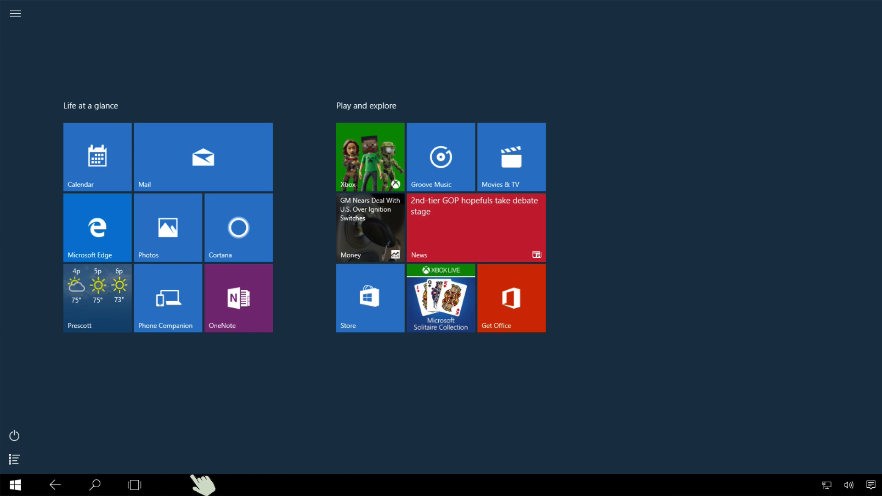
click(139, 483)
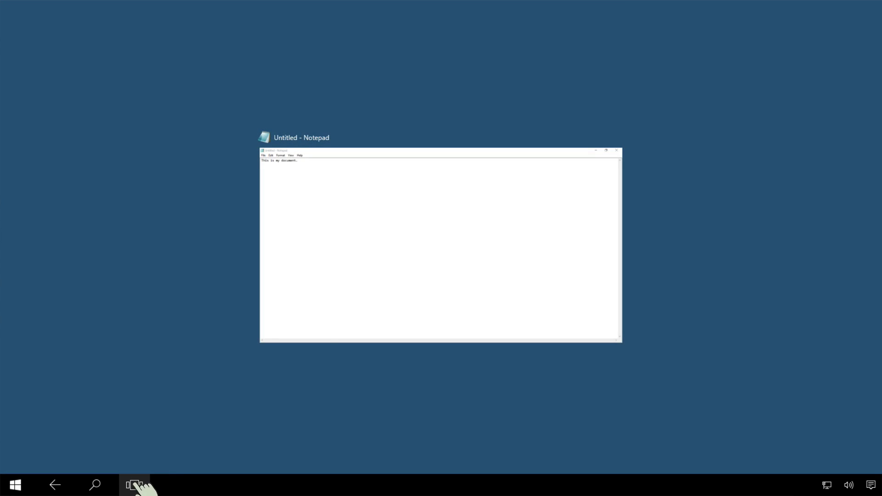
click(403, 254)
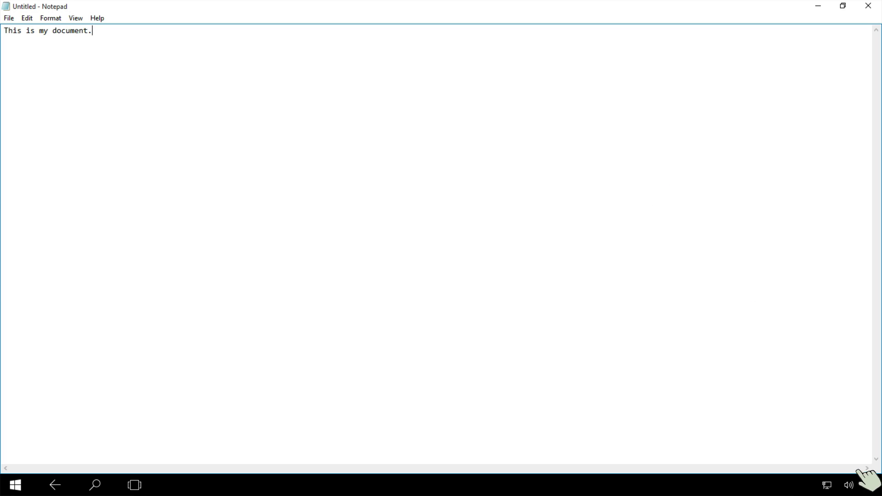
Step: Turn tablet mode off and minimize Notepad to the desktop
click(872, 487)
click(709, 419)
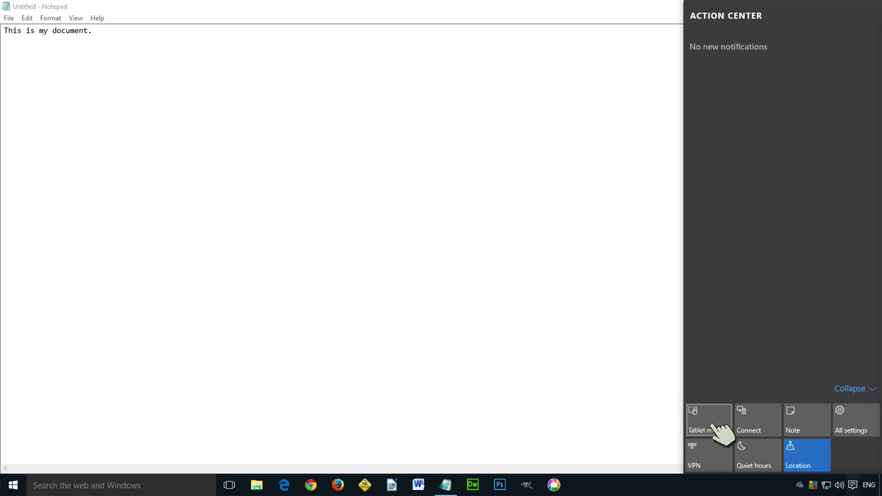
click(495, 321)
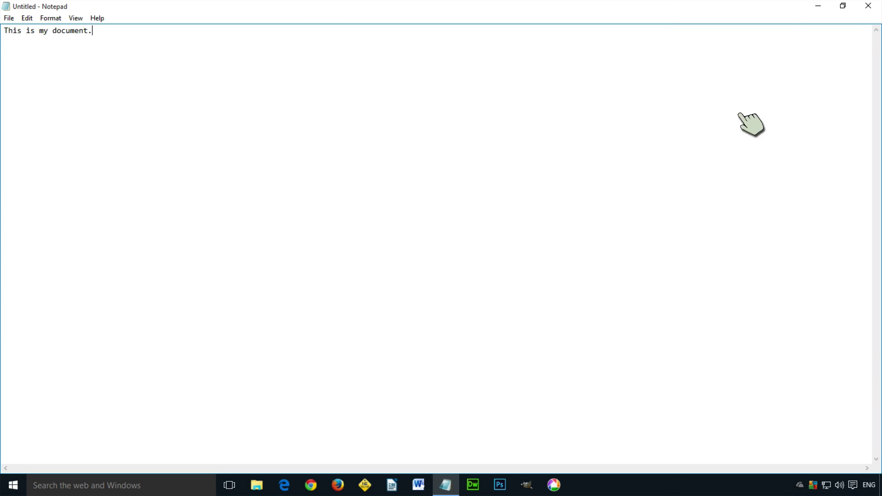
click(828, 10)
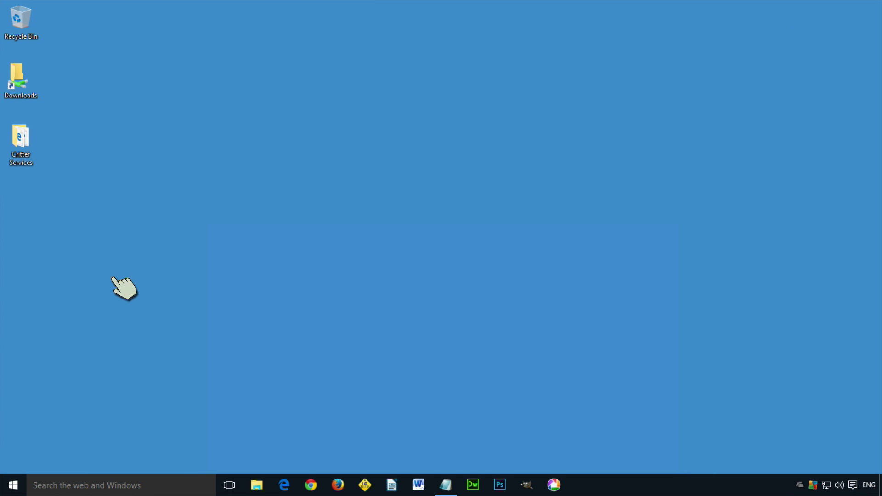
Step: Open the Start menu on the desktop and toggle tablet mode on and off repeatedly to compare both Start layouts
click(17, 484)
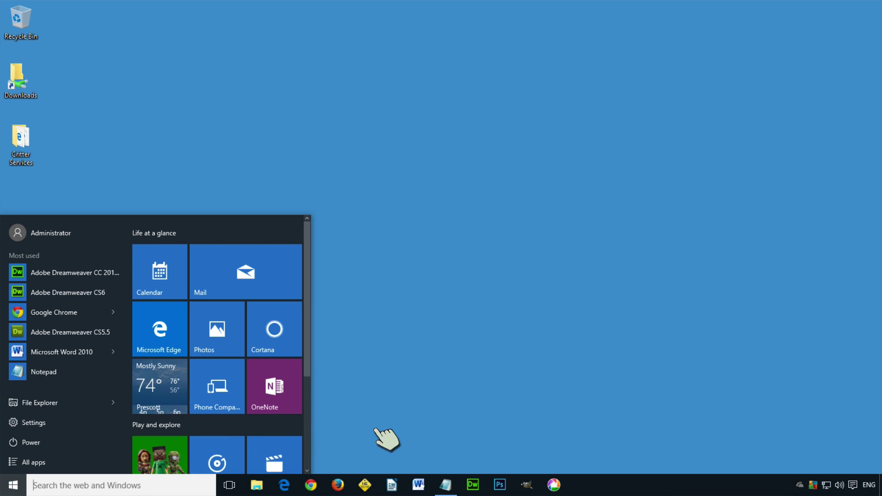
click(855, 485)
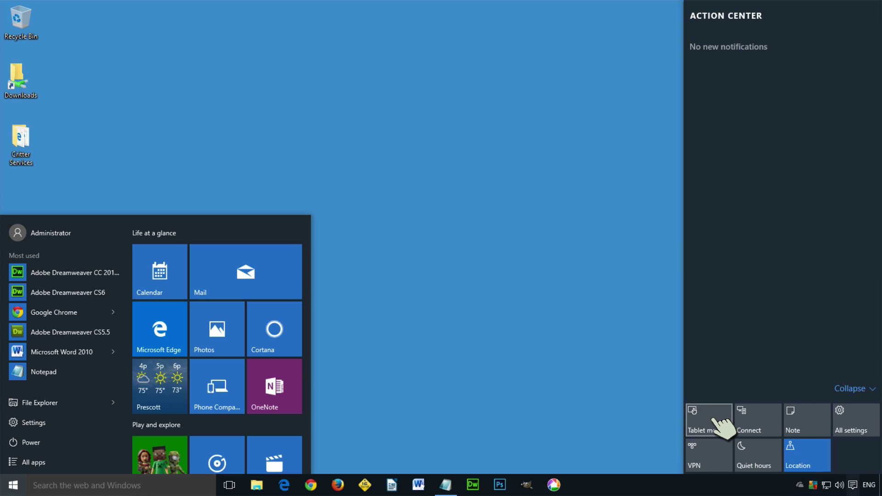
click(714, 419)
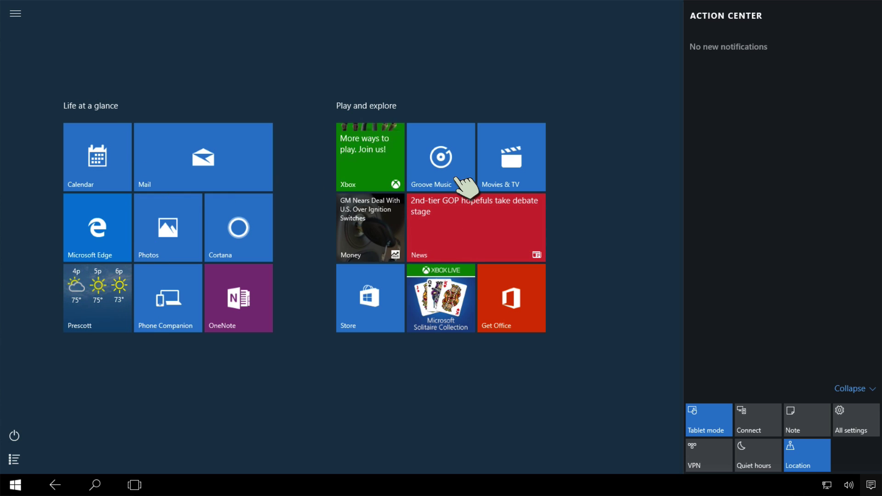
click(714, 419)
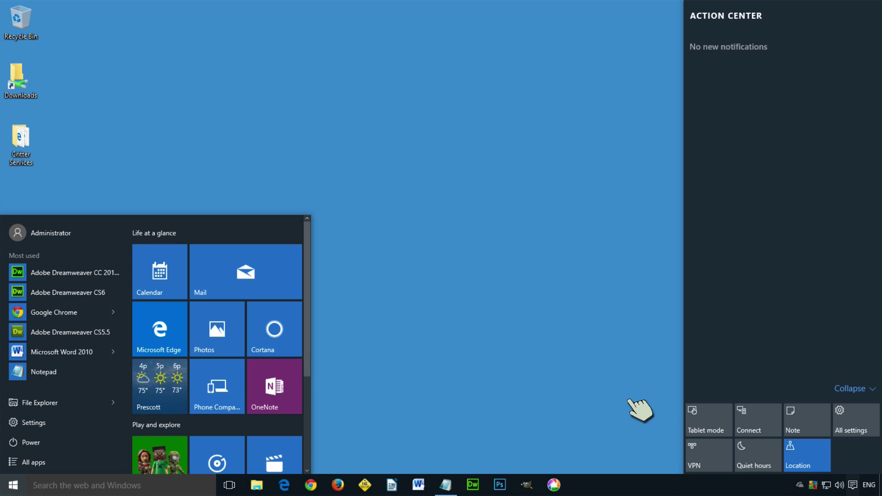
click(714, 419)
click(715, 419)
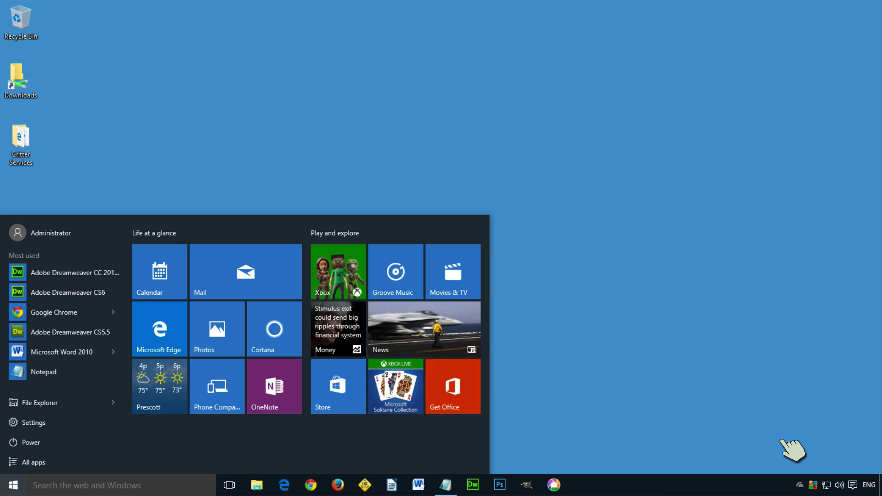
click(853, 485)
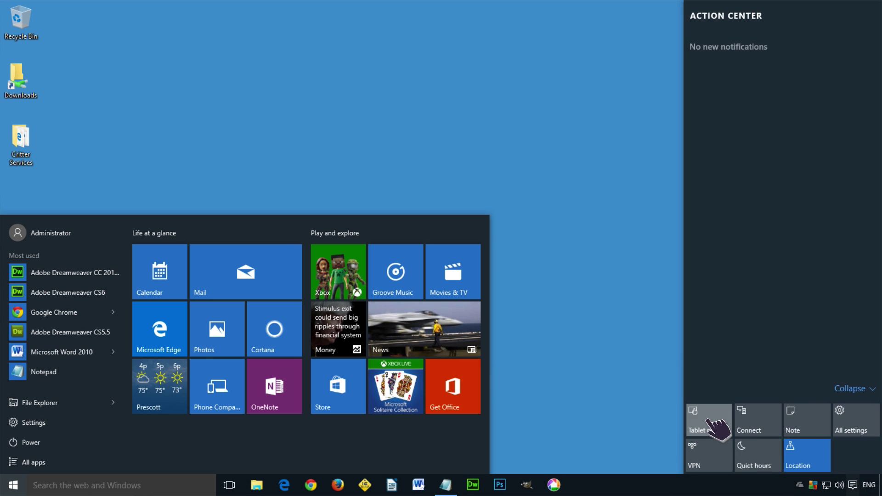
click(710, 421)
click(711, 422)
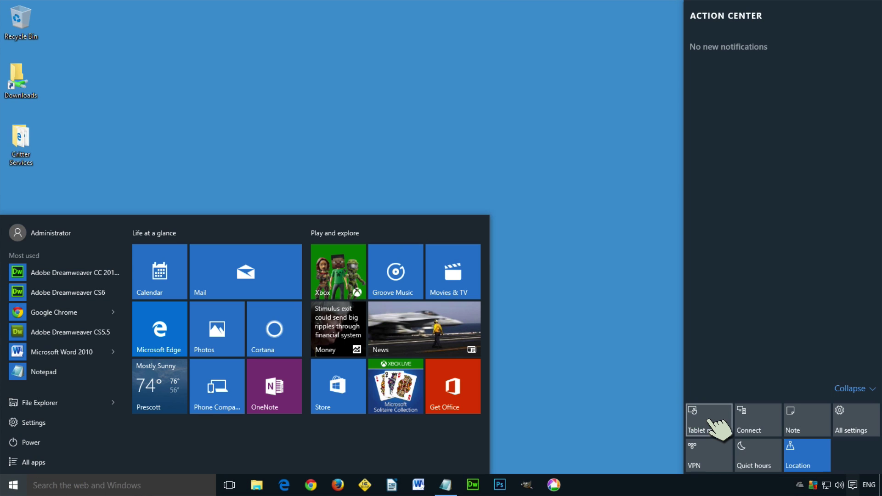
Step: Toggle tablet mode on and off, and narrow the desktop Start menu to a single column of tile groups
click(711, 422)
click(711, 421)
drag(489, 352, 304, 353)
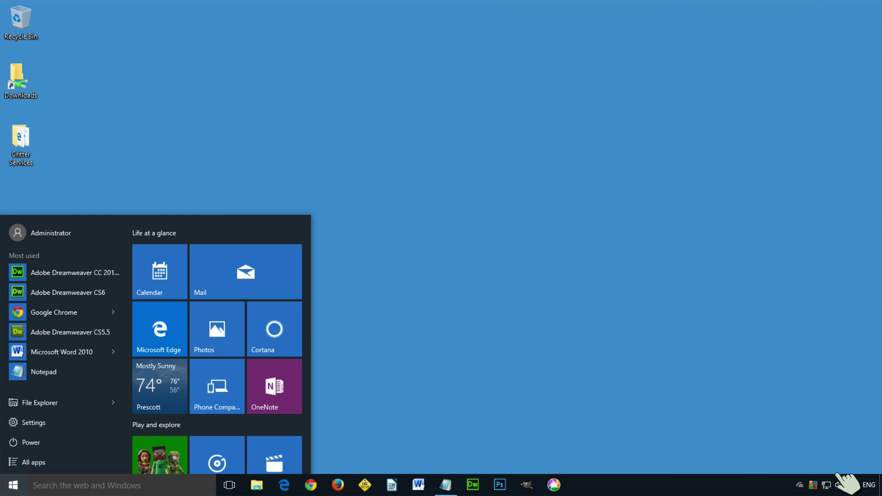
Step: Turn tablet mode on and close the Action Center to leave the full-screen Start layout clear
click(853, 485)
click(724, 431)
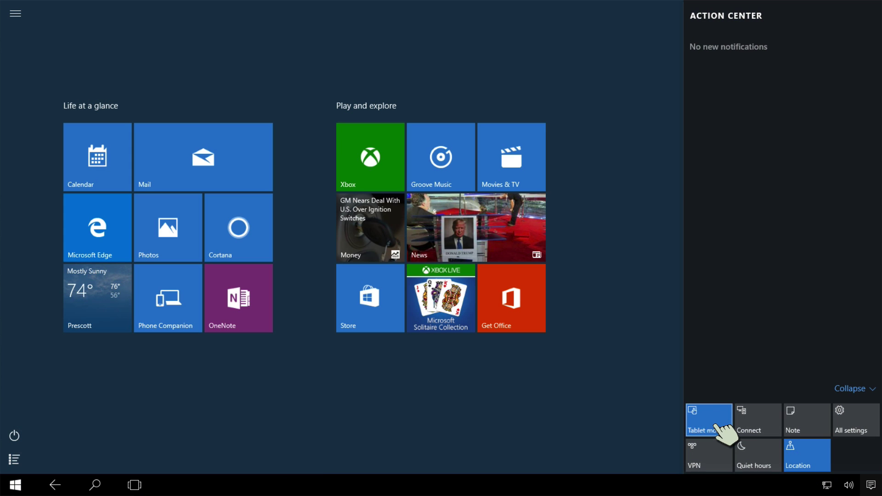
click(535, 410)
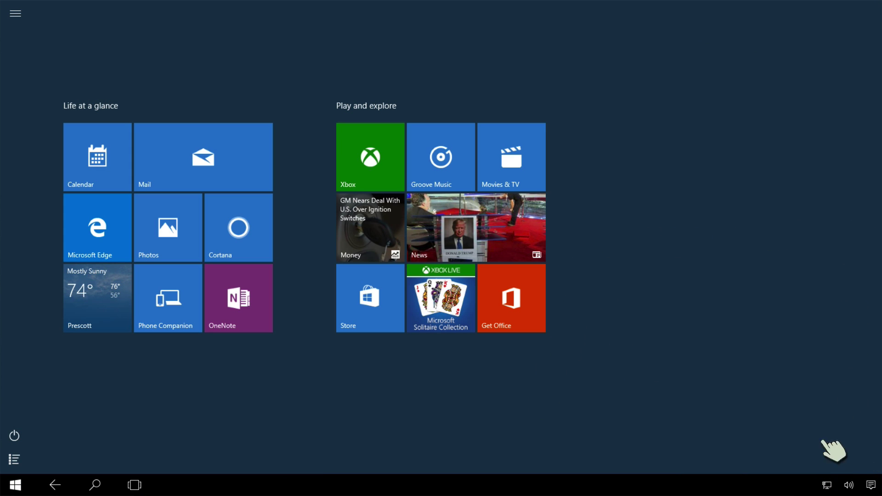
Step: Turn tablet mode off and look through the tiles of the narrowed desktop Start menu
click(870, 485)
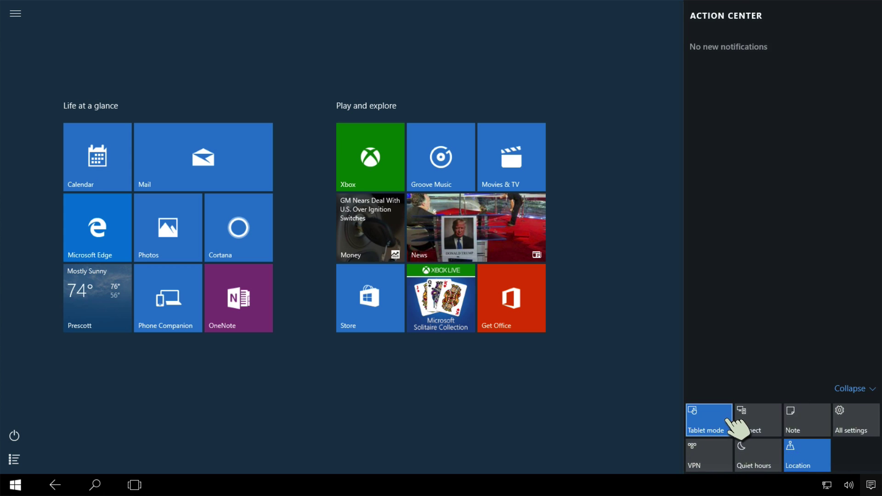
click(726, 420)
scroll(276, 391, down, 3)
scroll(266, 387, up, 3)
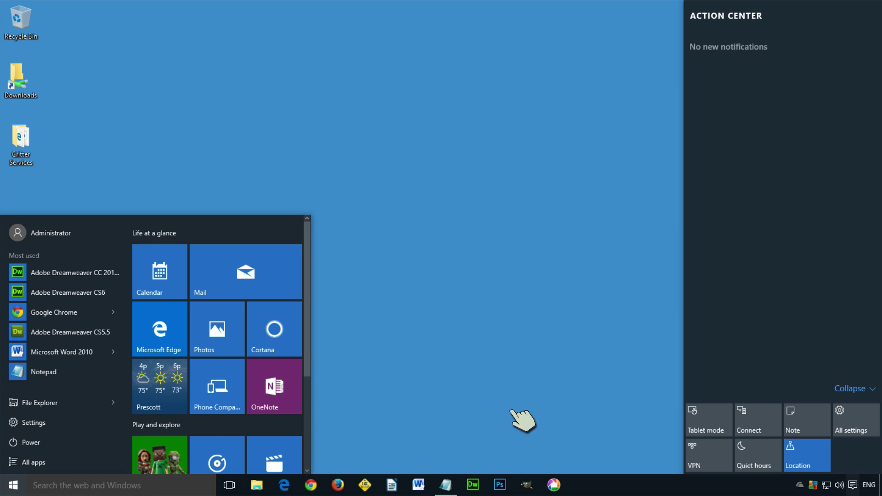
Step: Turn tablet mode on again and check Task View from the full-screen Start
click(701, 418)
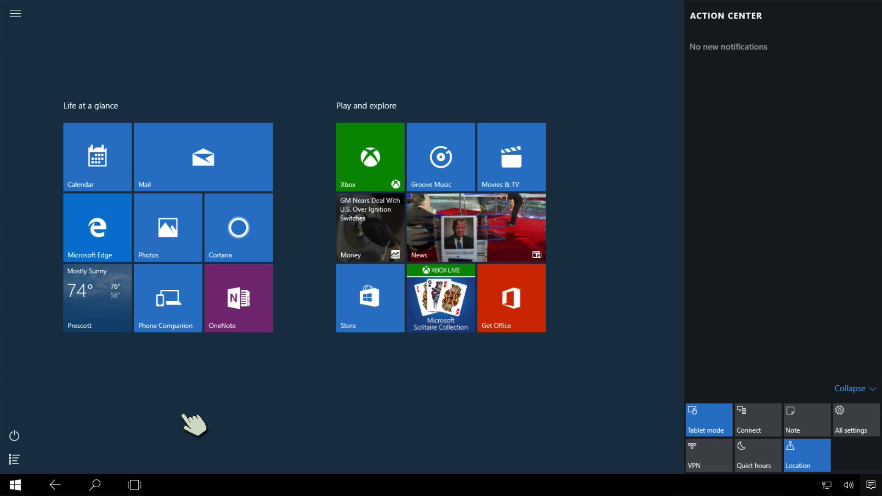
click(23, 483)
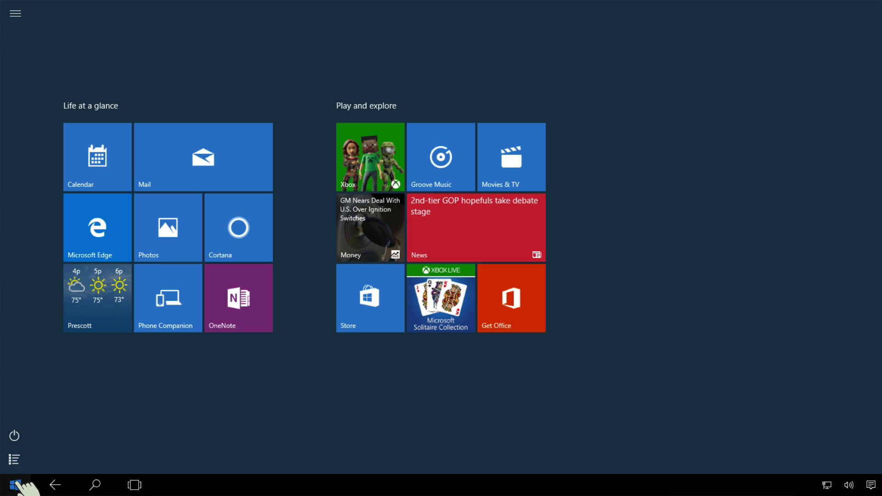
click(133, 485)
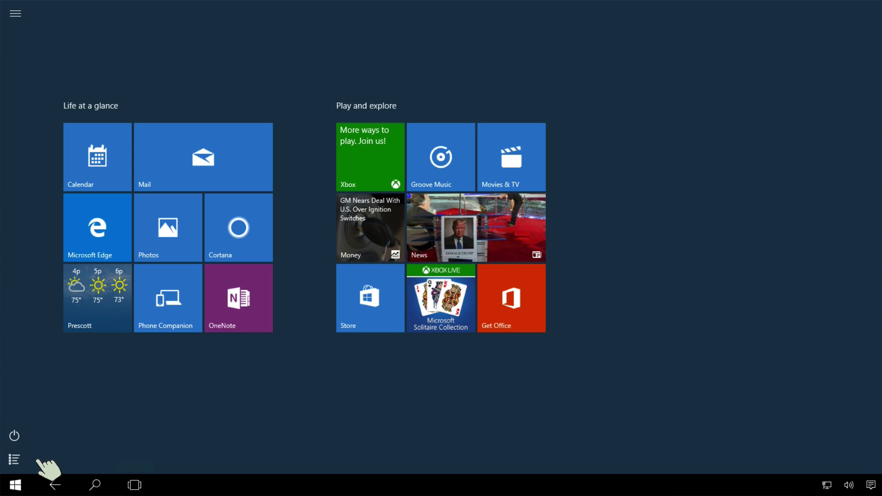
Step: Show the All apps list on the Start screen, collapse it, and expand the menu with the Most used apps
click(23, 460)
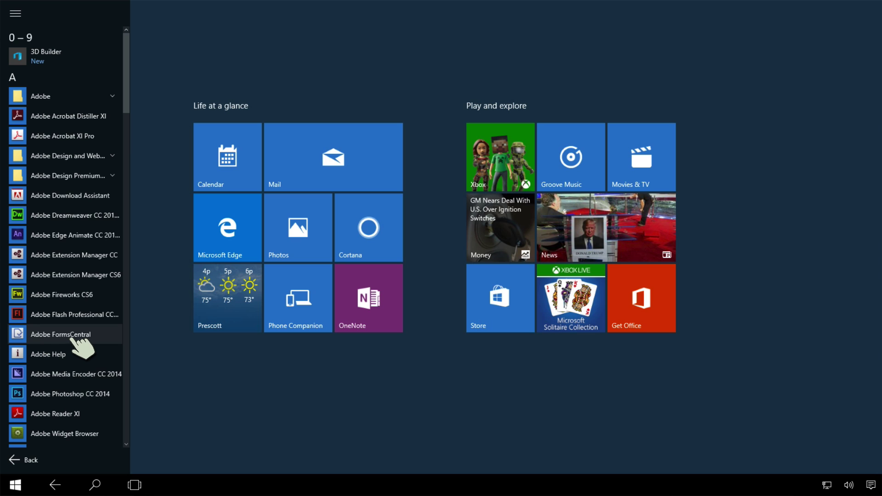
click(16, 14)
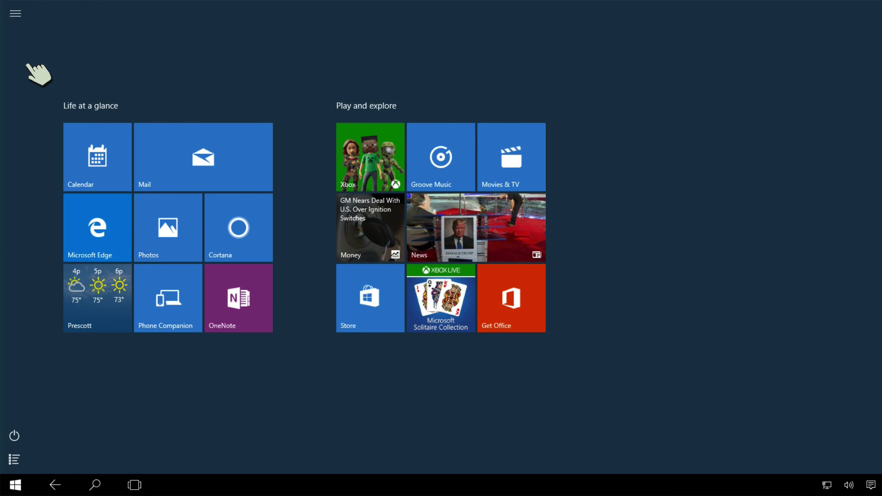
click(16, 14)
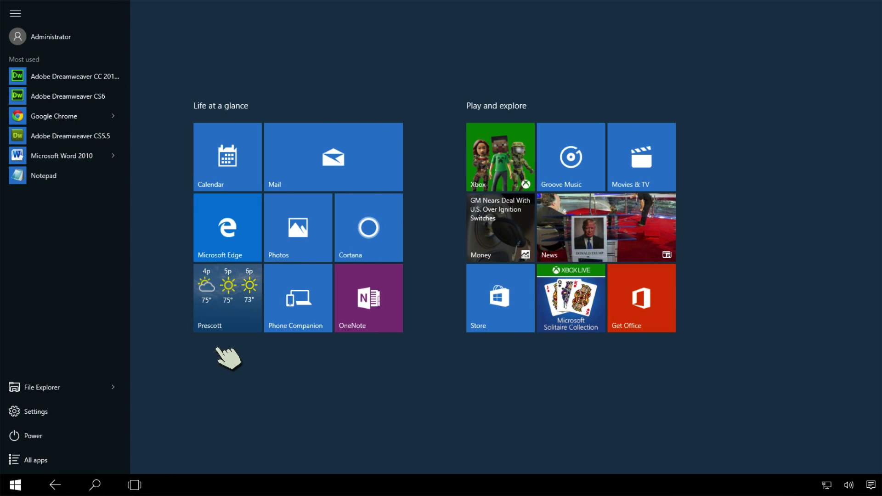
Step: Turn tablet mode off and repeatedly close and reopen the desktop Start menu
click(872, 486)
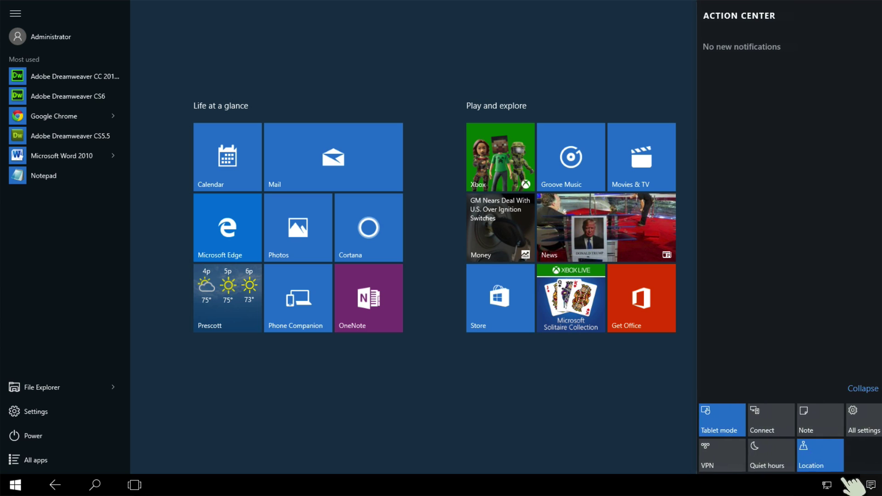
click(711, 425)
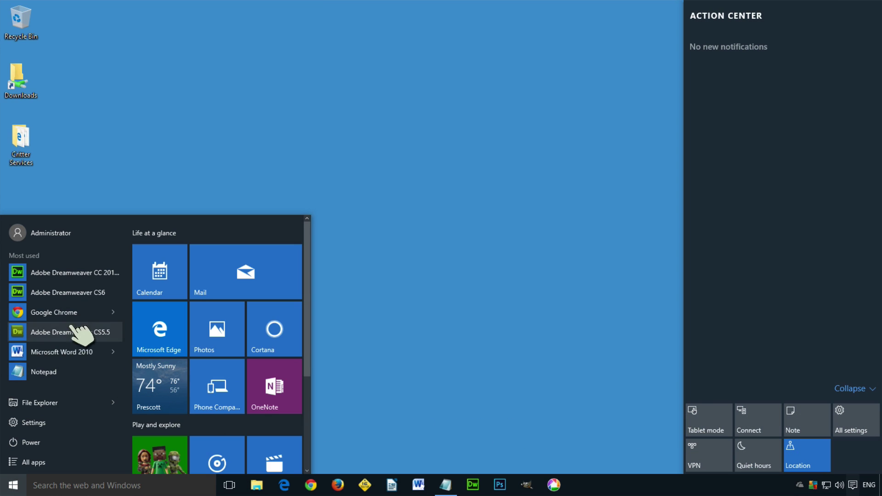
click(13, 487)
click(13, 487)
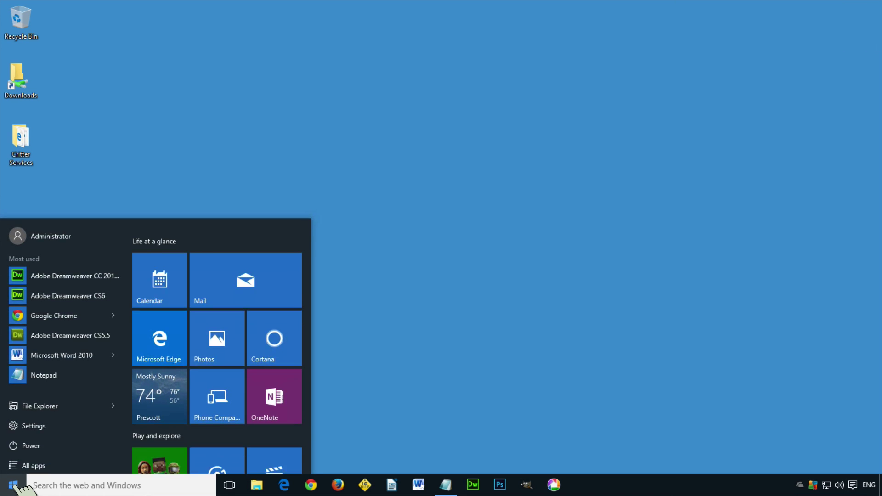
click(15, 486)
click(14, 486)
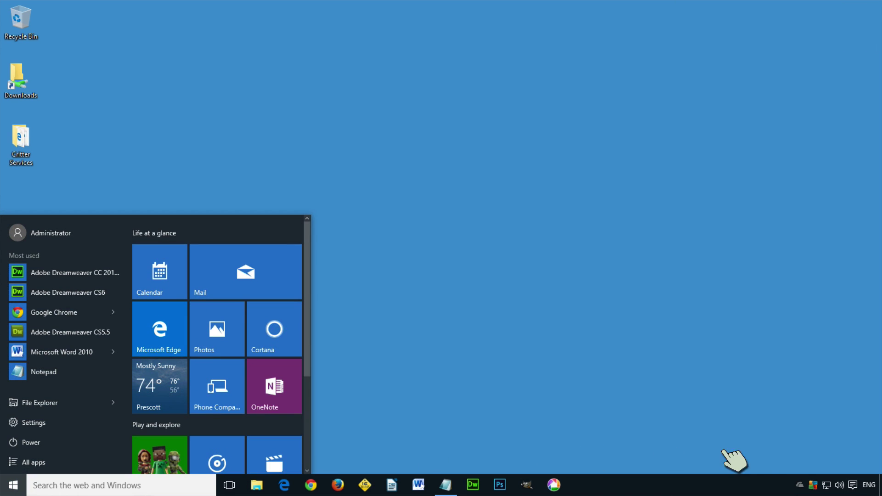
Step: Turn tablet mode on and expand the Start screen's menu of Most used apps
click(853, 485)
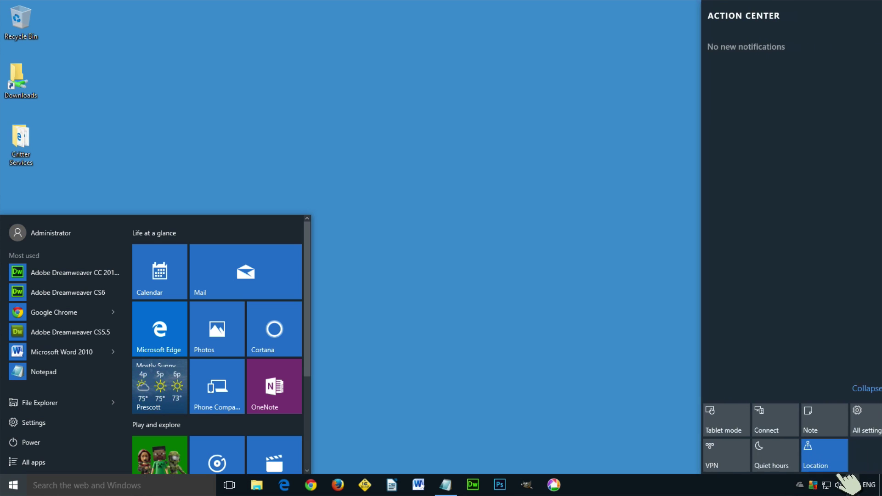
click(705, 421)
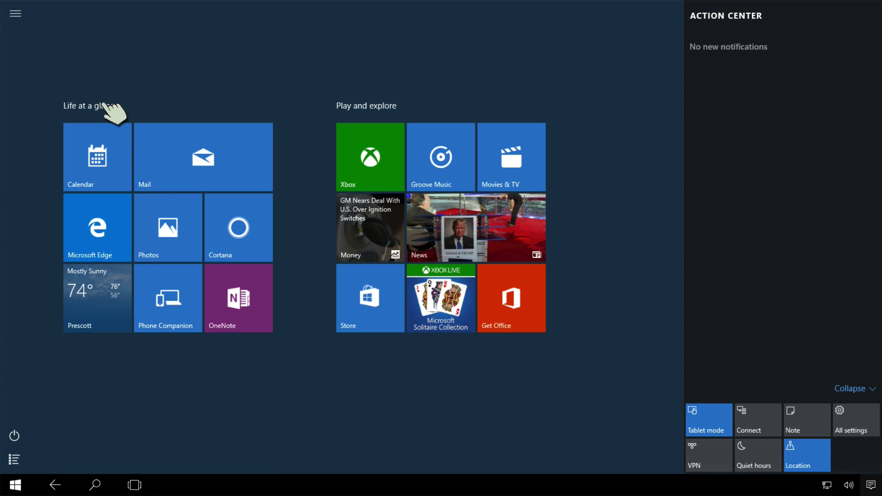
click(17, 15)
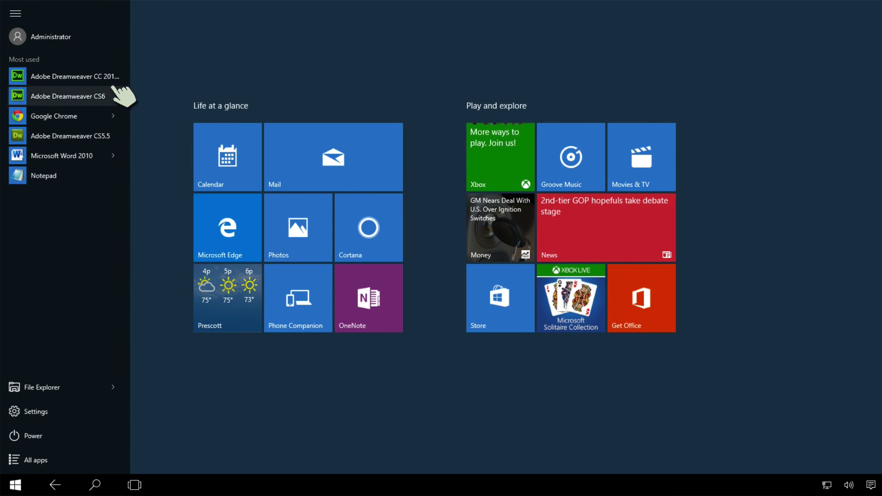
Step: Toggle tablet mode off and back on, and expand the Most used apps menu on the Start screen again
click(871, 485)
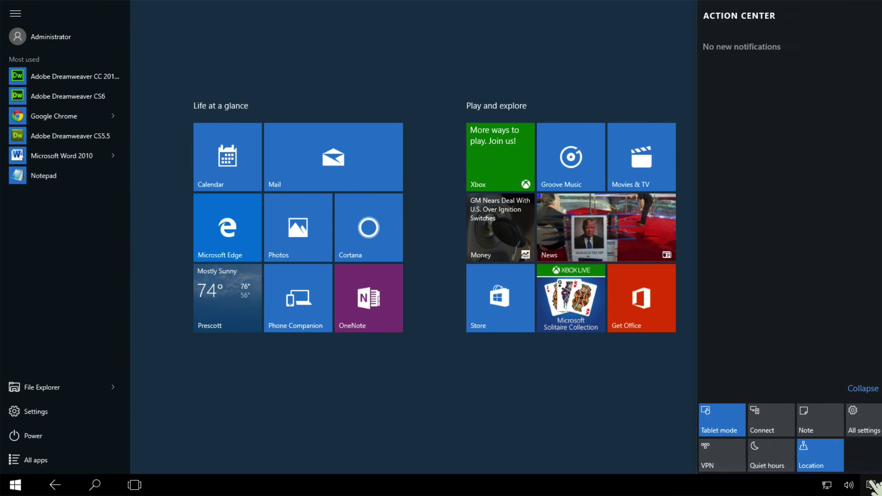
click(711, 421)
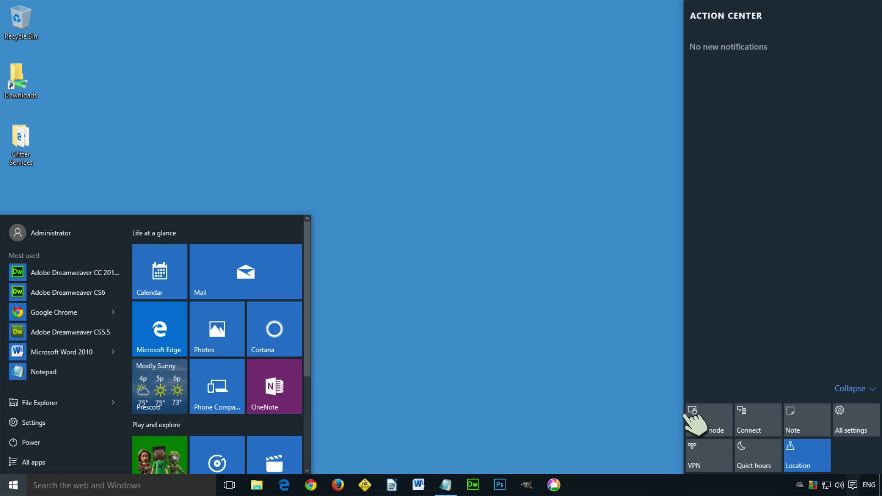
click(711, 421)
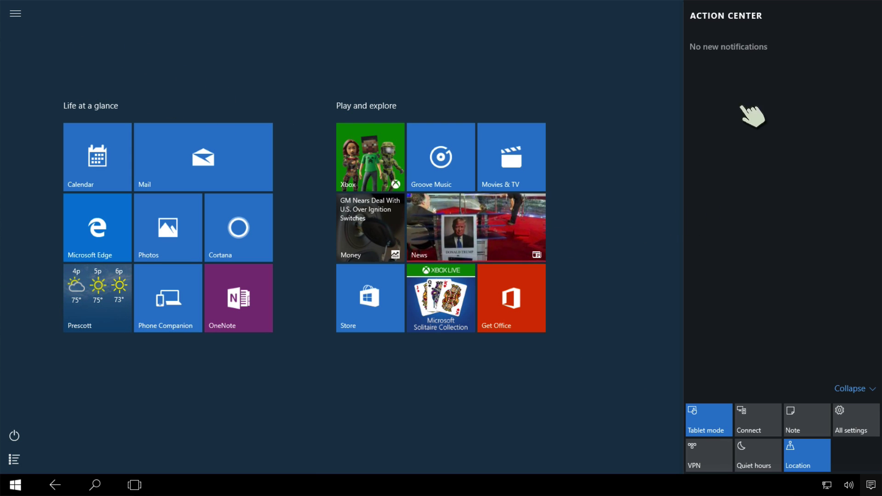
click(13, 14)
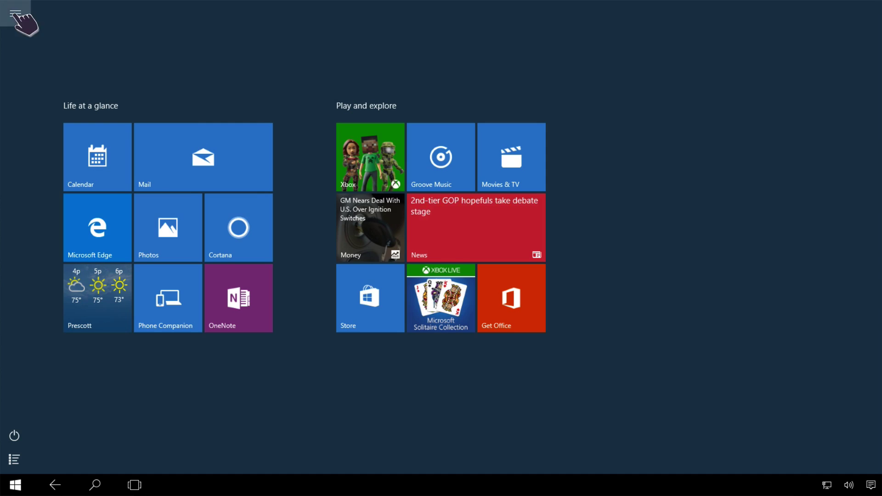
click(14, 14)
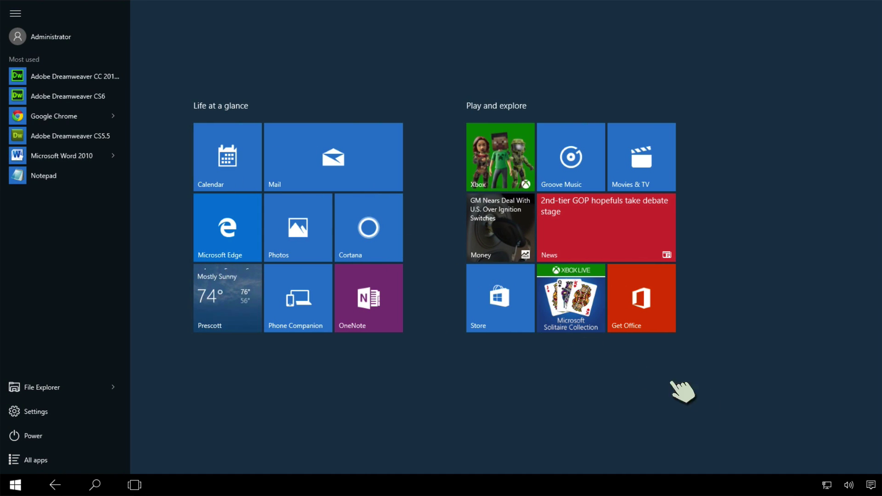
Step: Turn tablet mode off, and close, reopen and dismiss the desktop Start menu
click(871, 485)
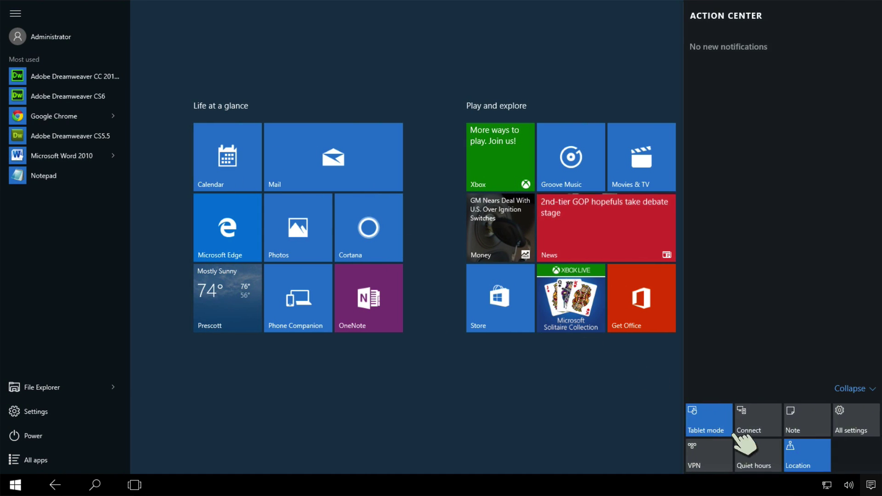
click(726, 441)
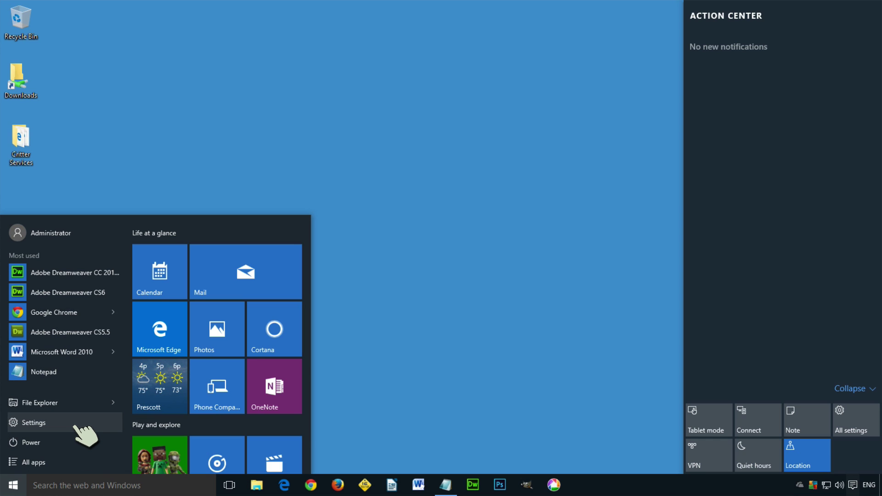
click(414, 149)
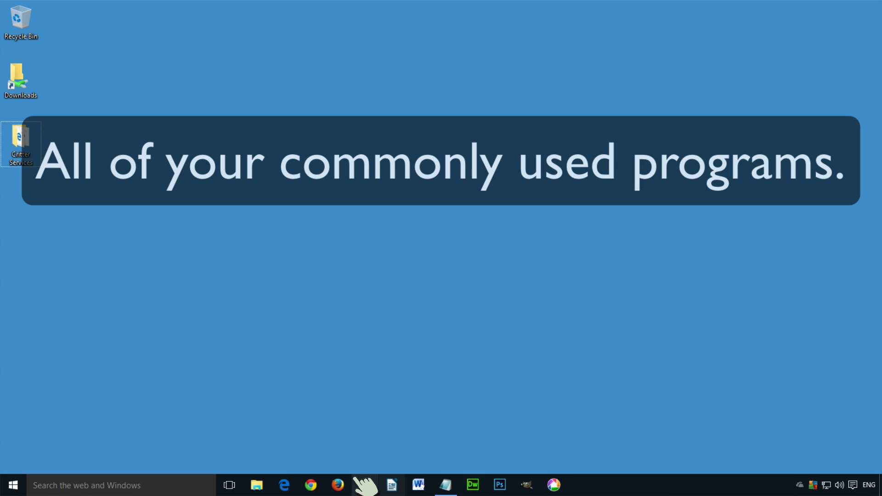
click(14, 486)
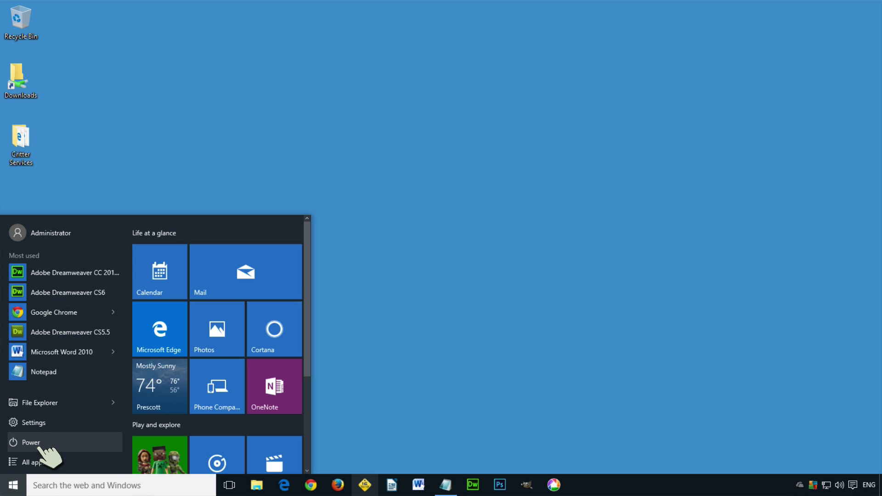
click(365, 267)
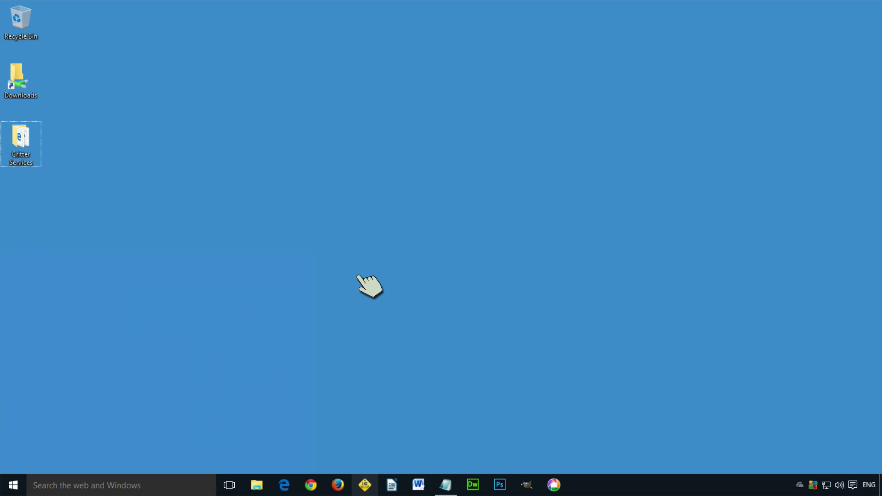
Step: Restore the minimized Notepad document from the desktop and turn tablet mode on
click(446, 485)
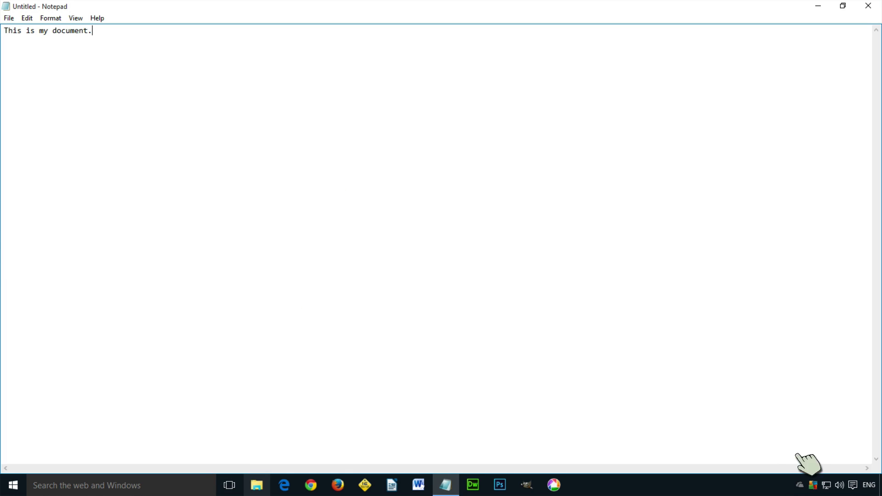
click(855, 485)
click(713, 428)
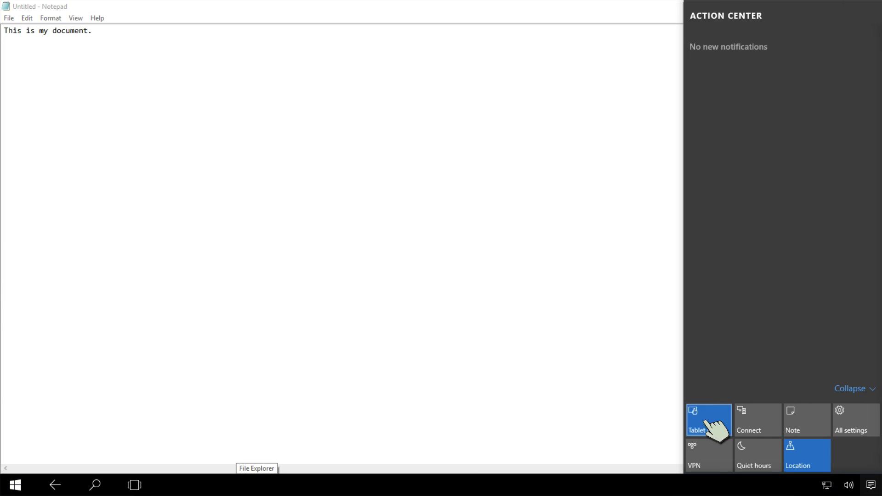
Step: Check Task View from Notepad, minimize the document to the Start screen, and reopen it through Task View
click(136, 485)
click(137, 486)
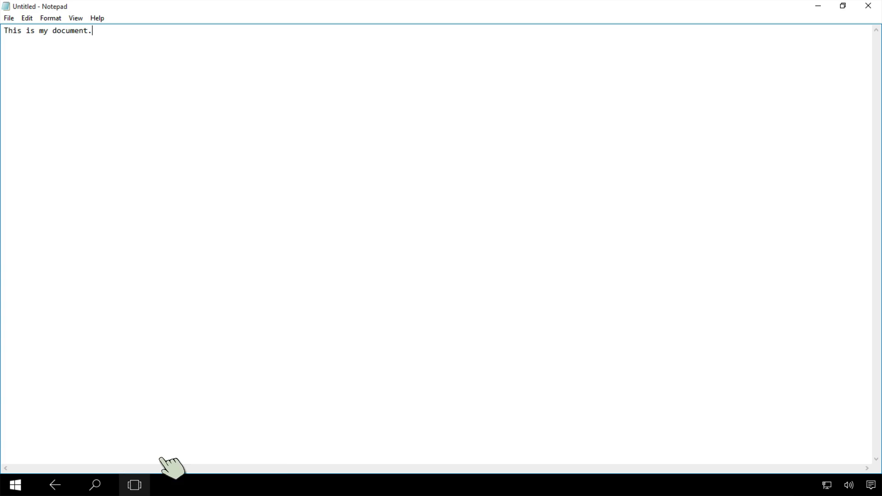
click(825, 5)
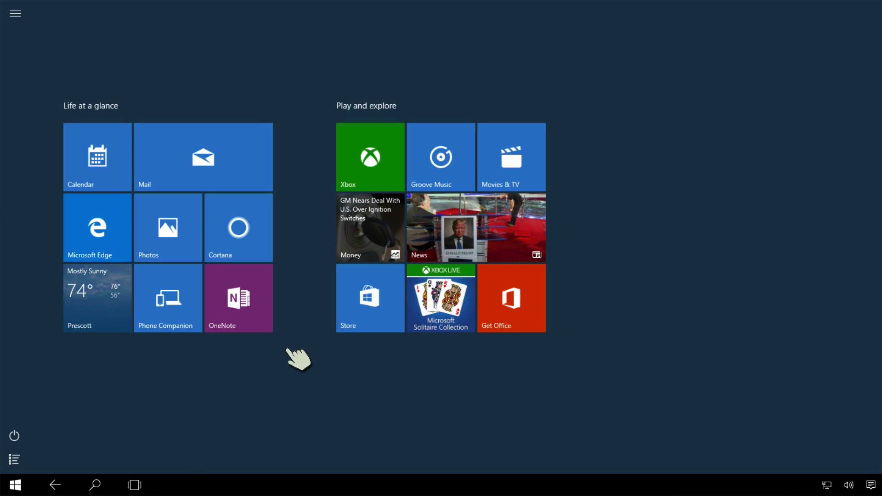
click(138, 485)
click(372, 235)
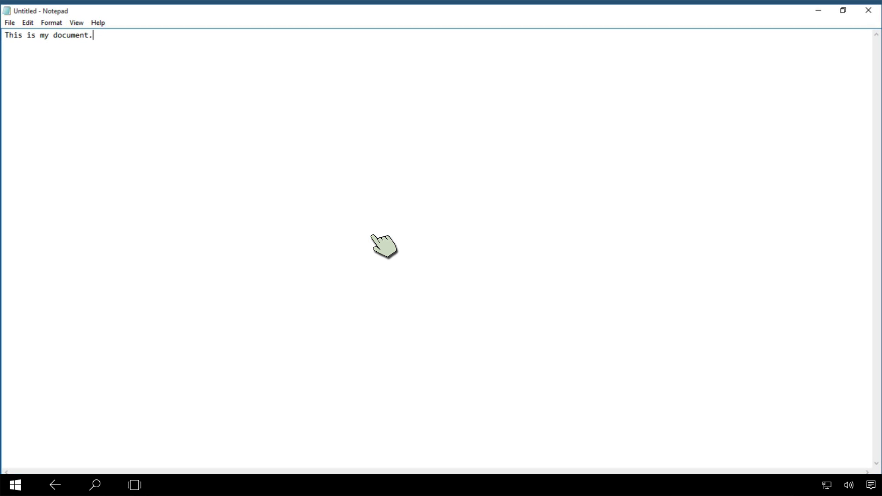